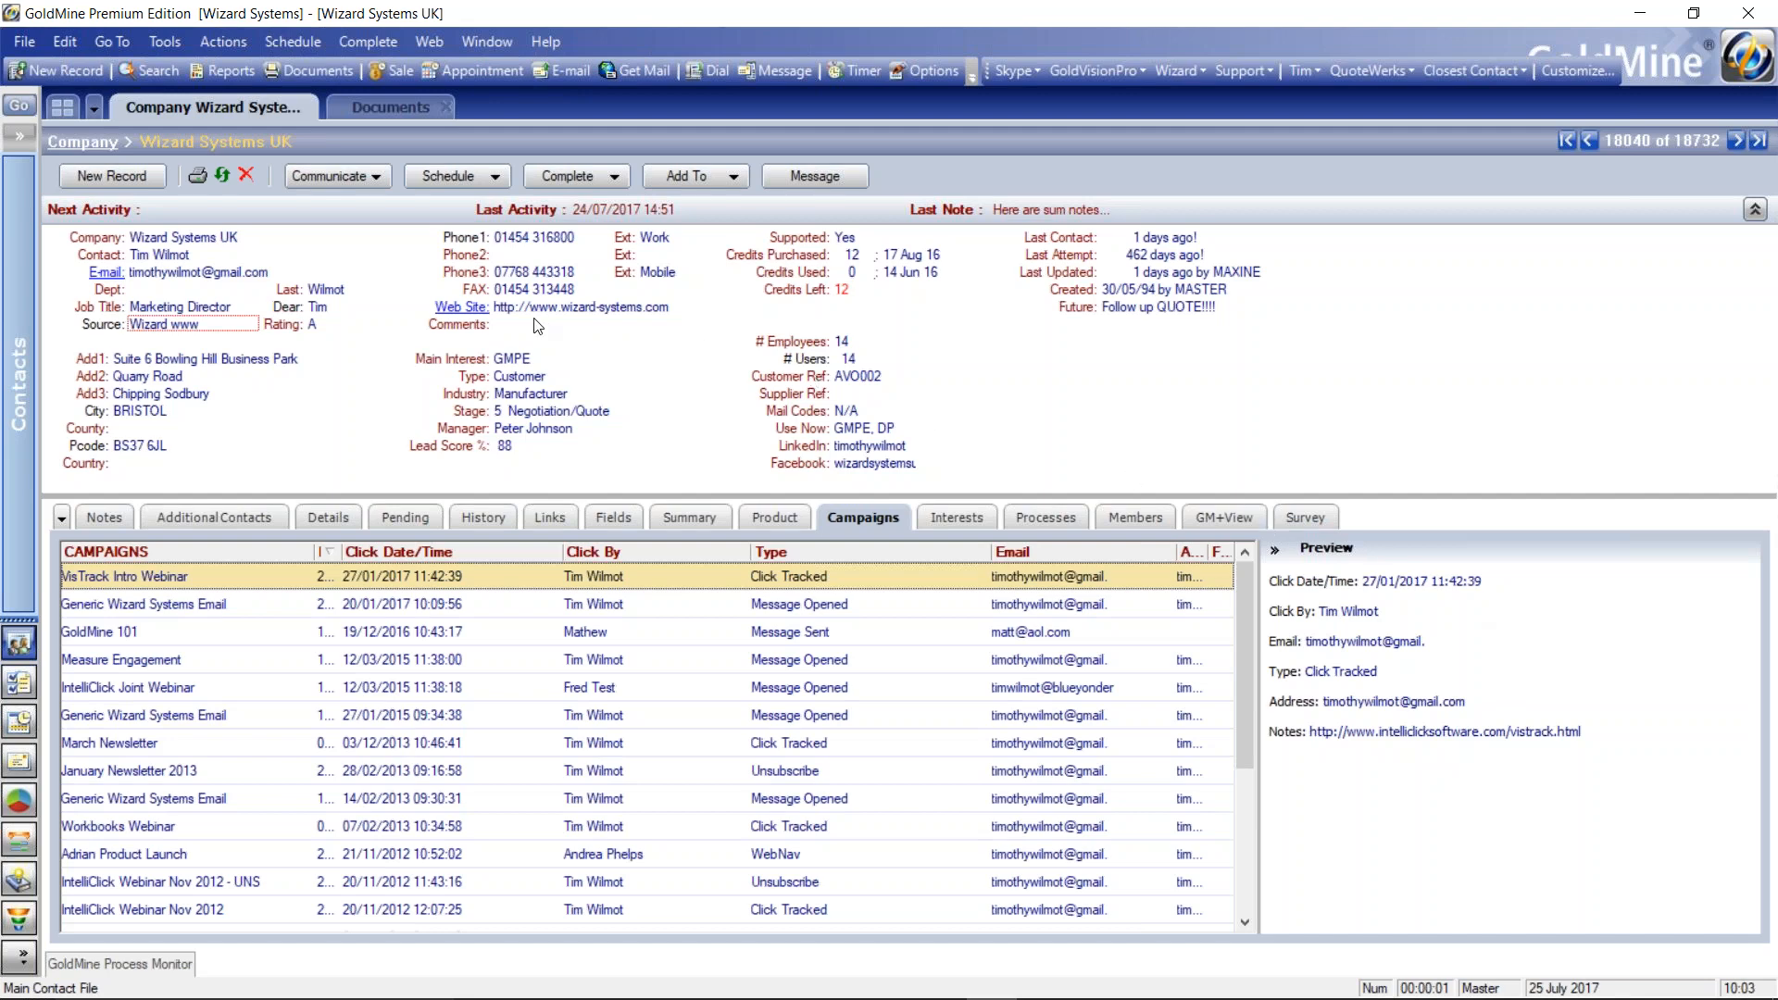
- Compose an e-mail to the contact of Wizard Systems UK from the "GoldMine Support & Training" template and send it
{"action": "left_click", "coordinate": [105, 272]}
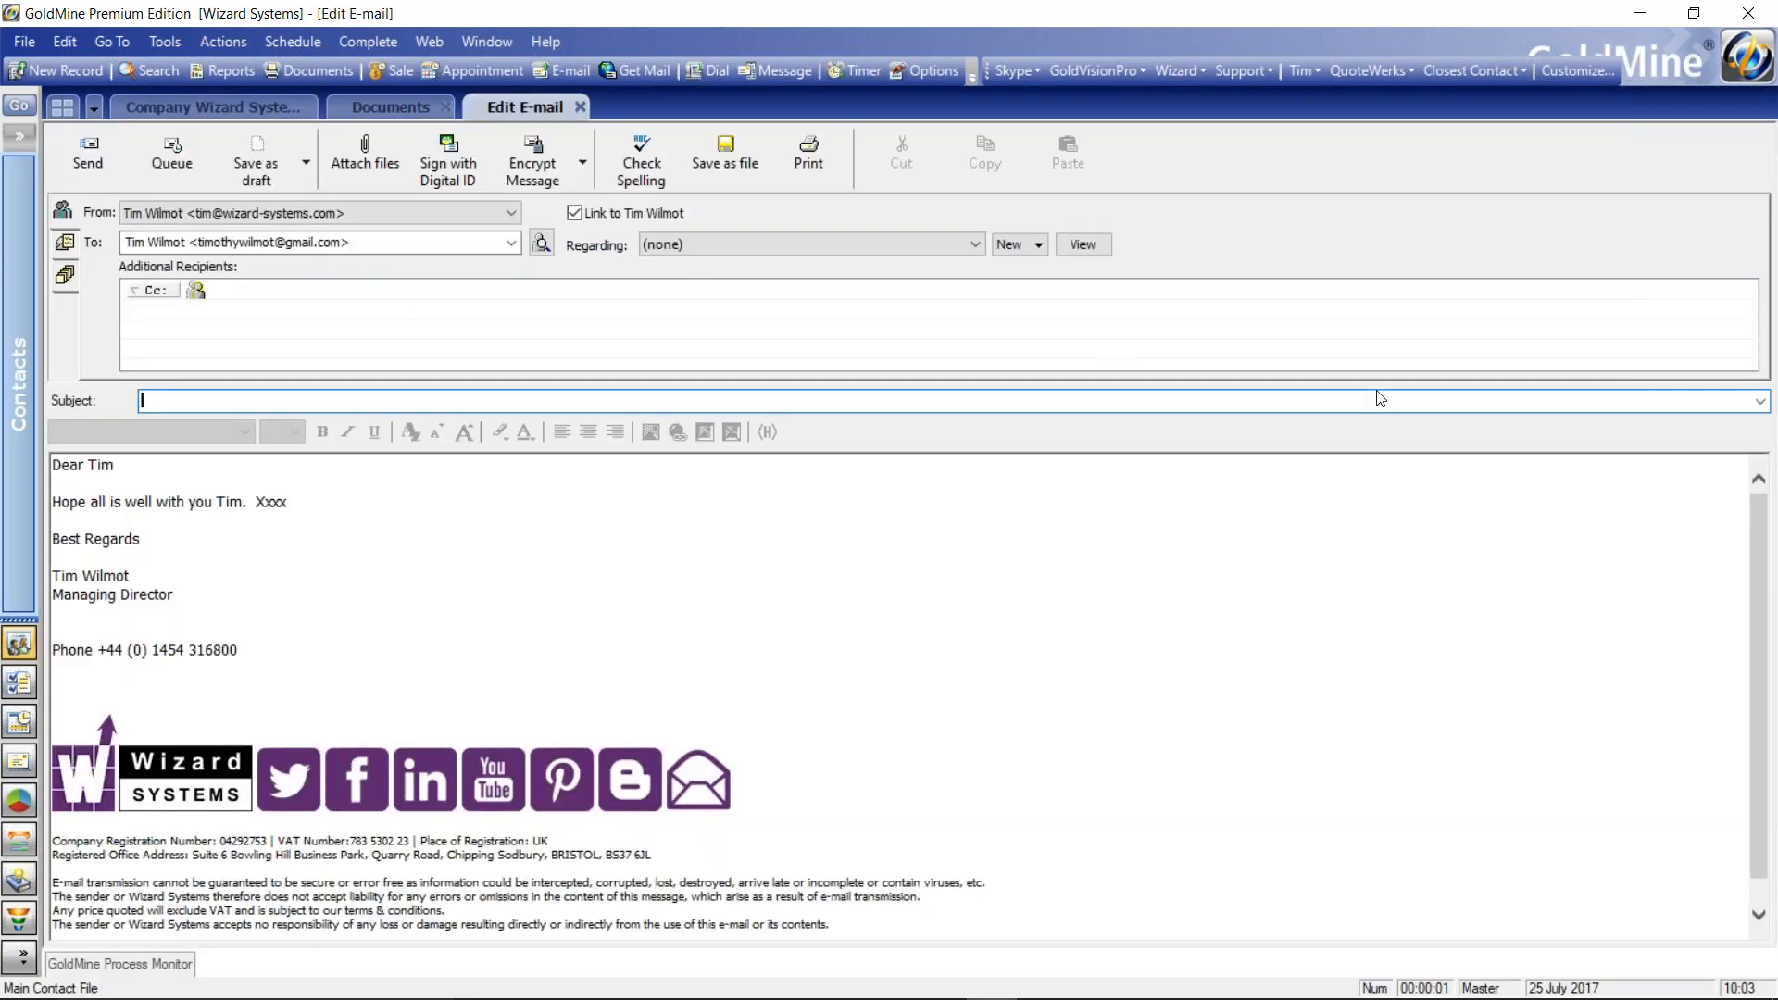
{"action": "left_click", "coordinate": [1759, 407]}
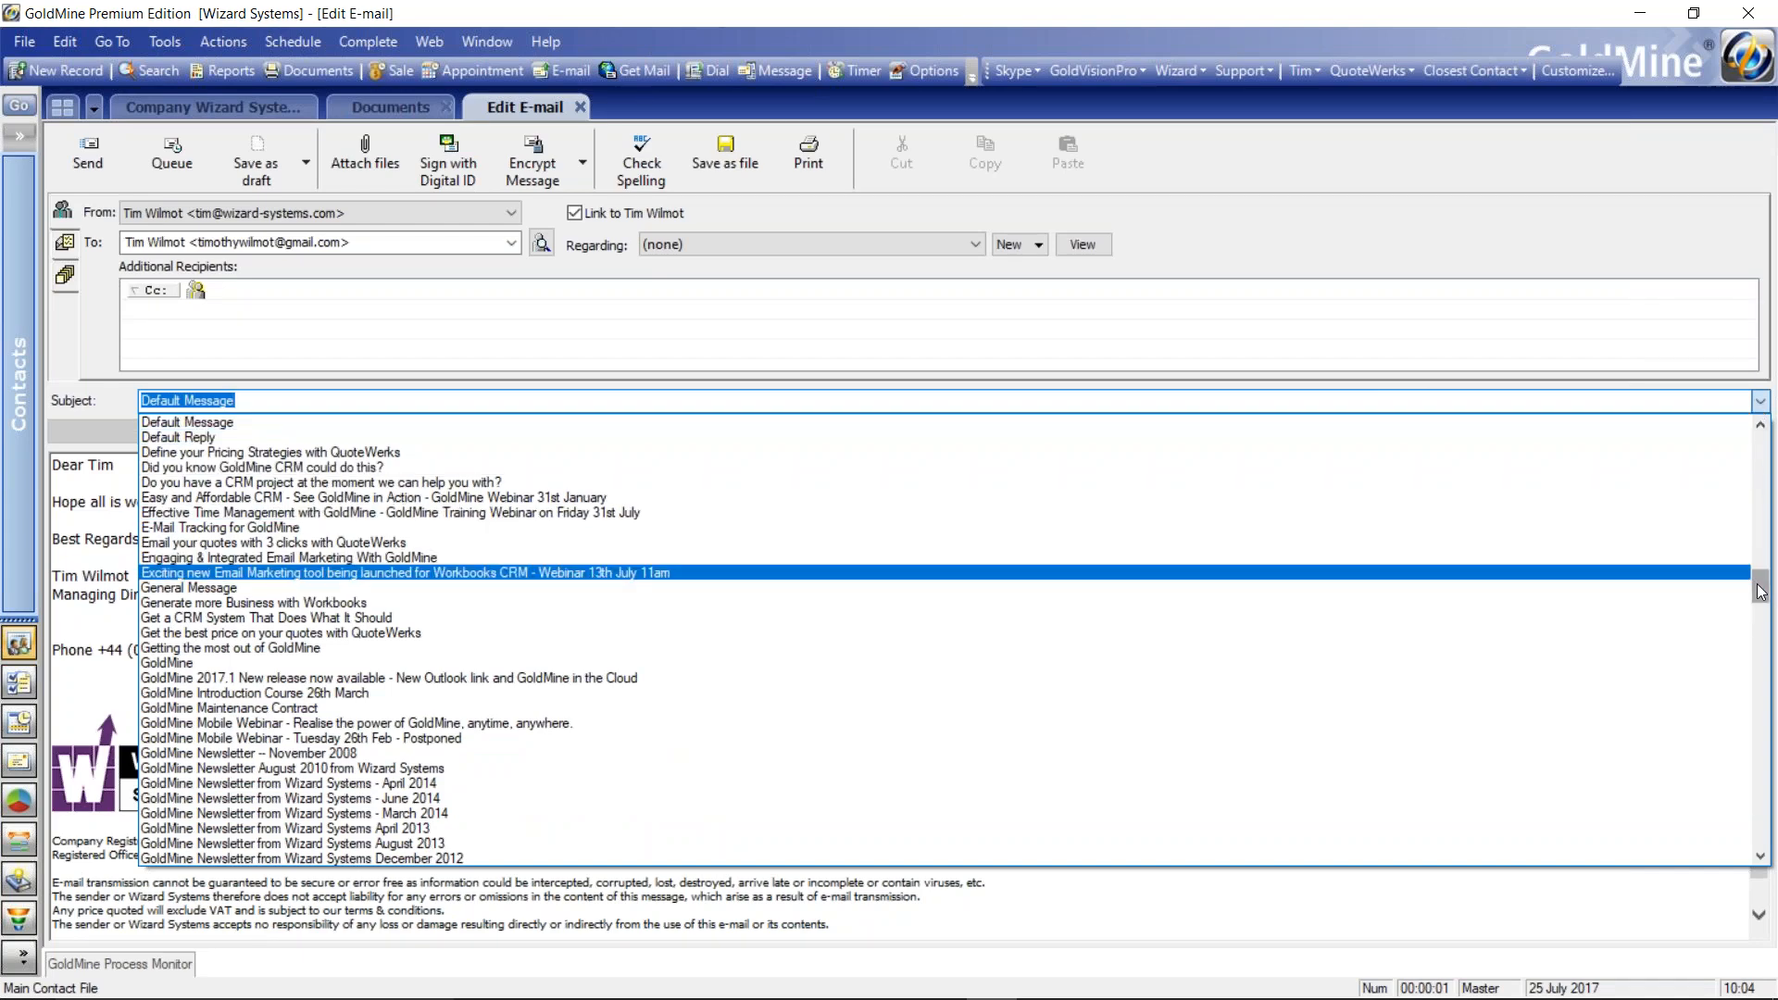
{"action": "left_click_drag", "start_coordinate": [1760, 591], "coordinate": [1760, 443]}
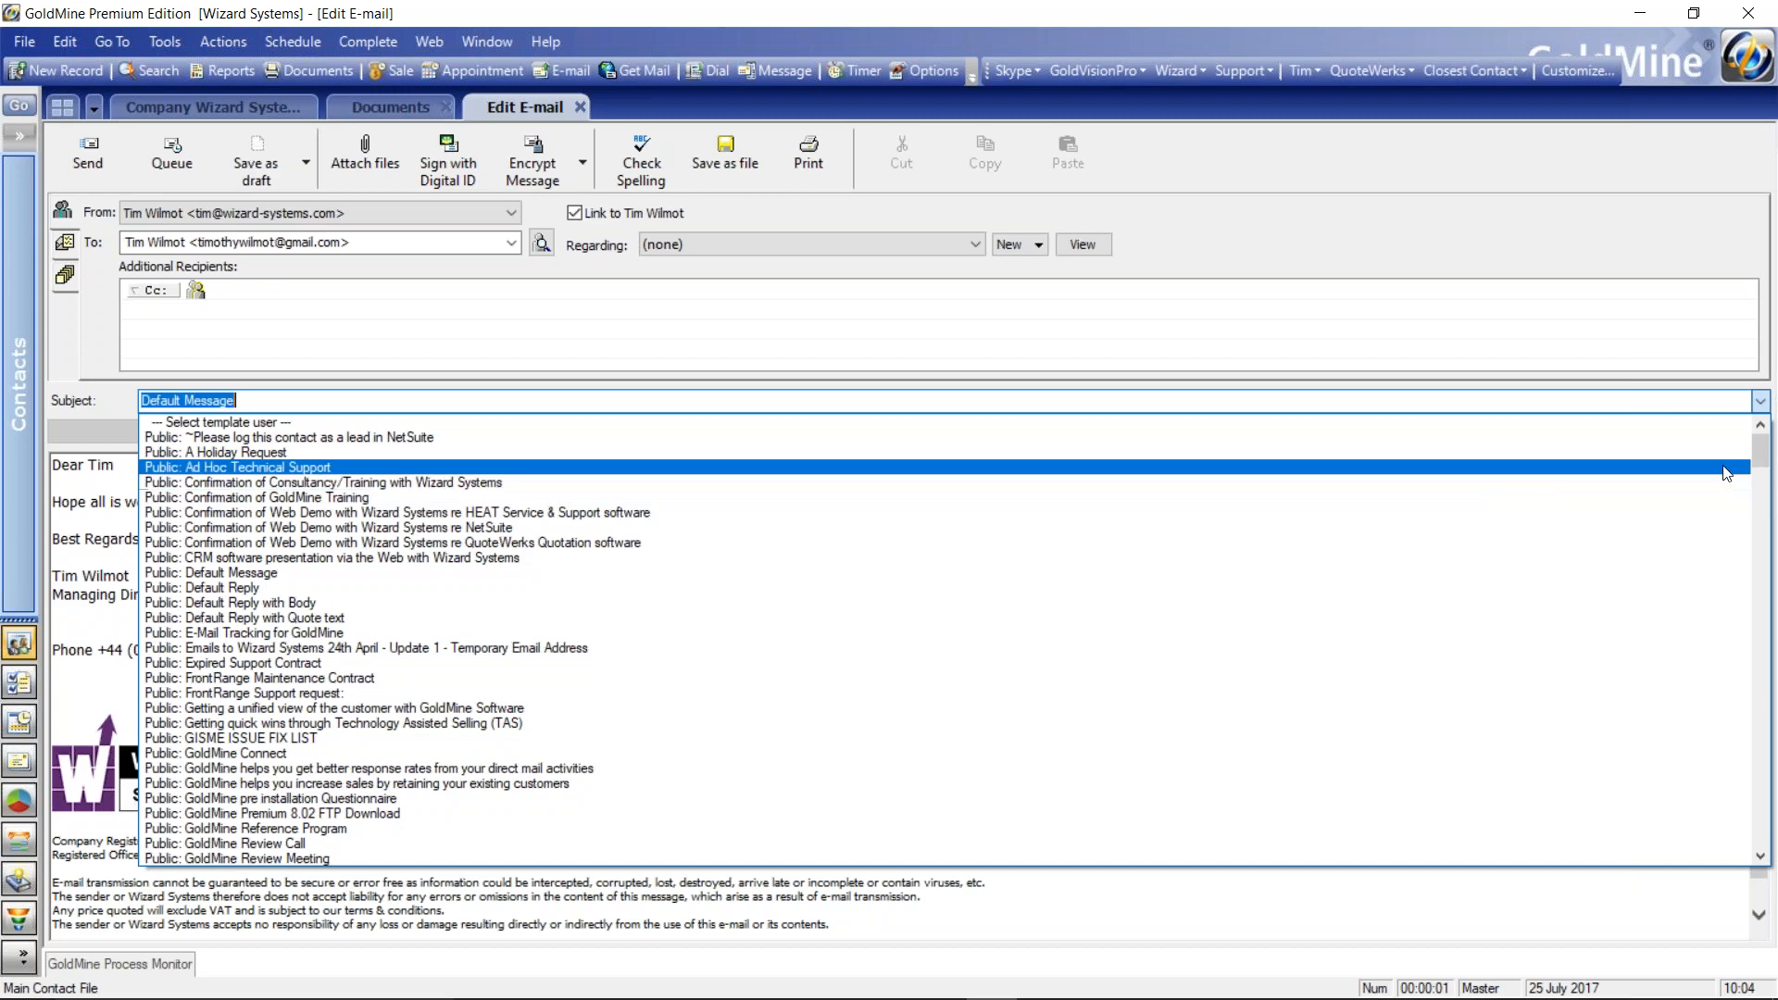
{"action": "left_click_drag", "start_coordinate": [1763, 460], "coordinate": [1758, 582]}
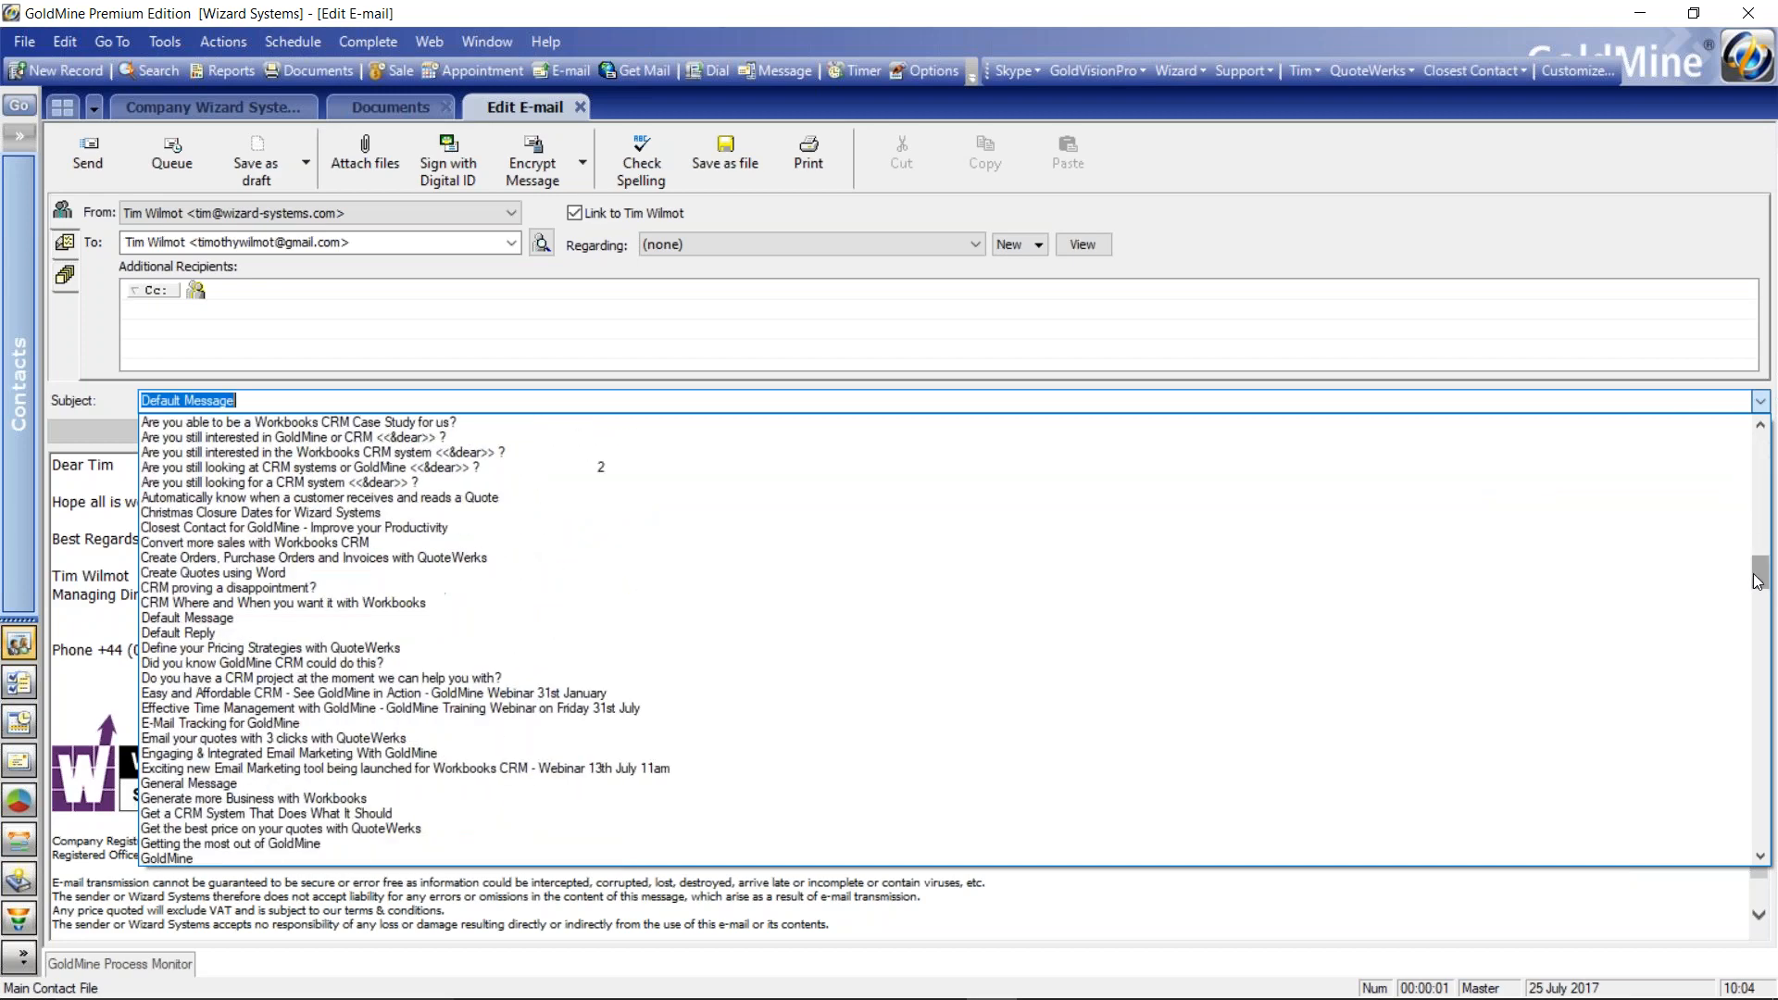
{"action": "type", "text": "g"}
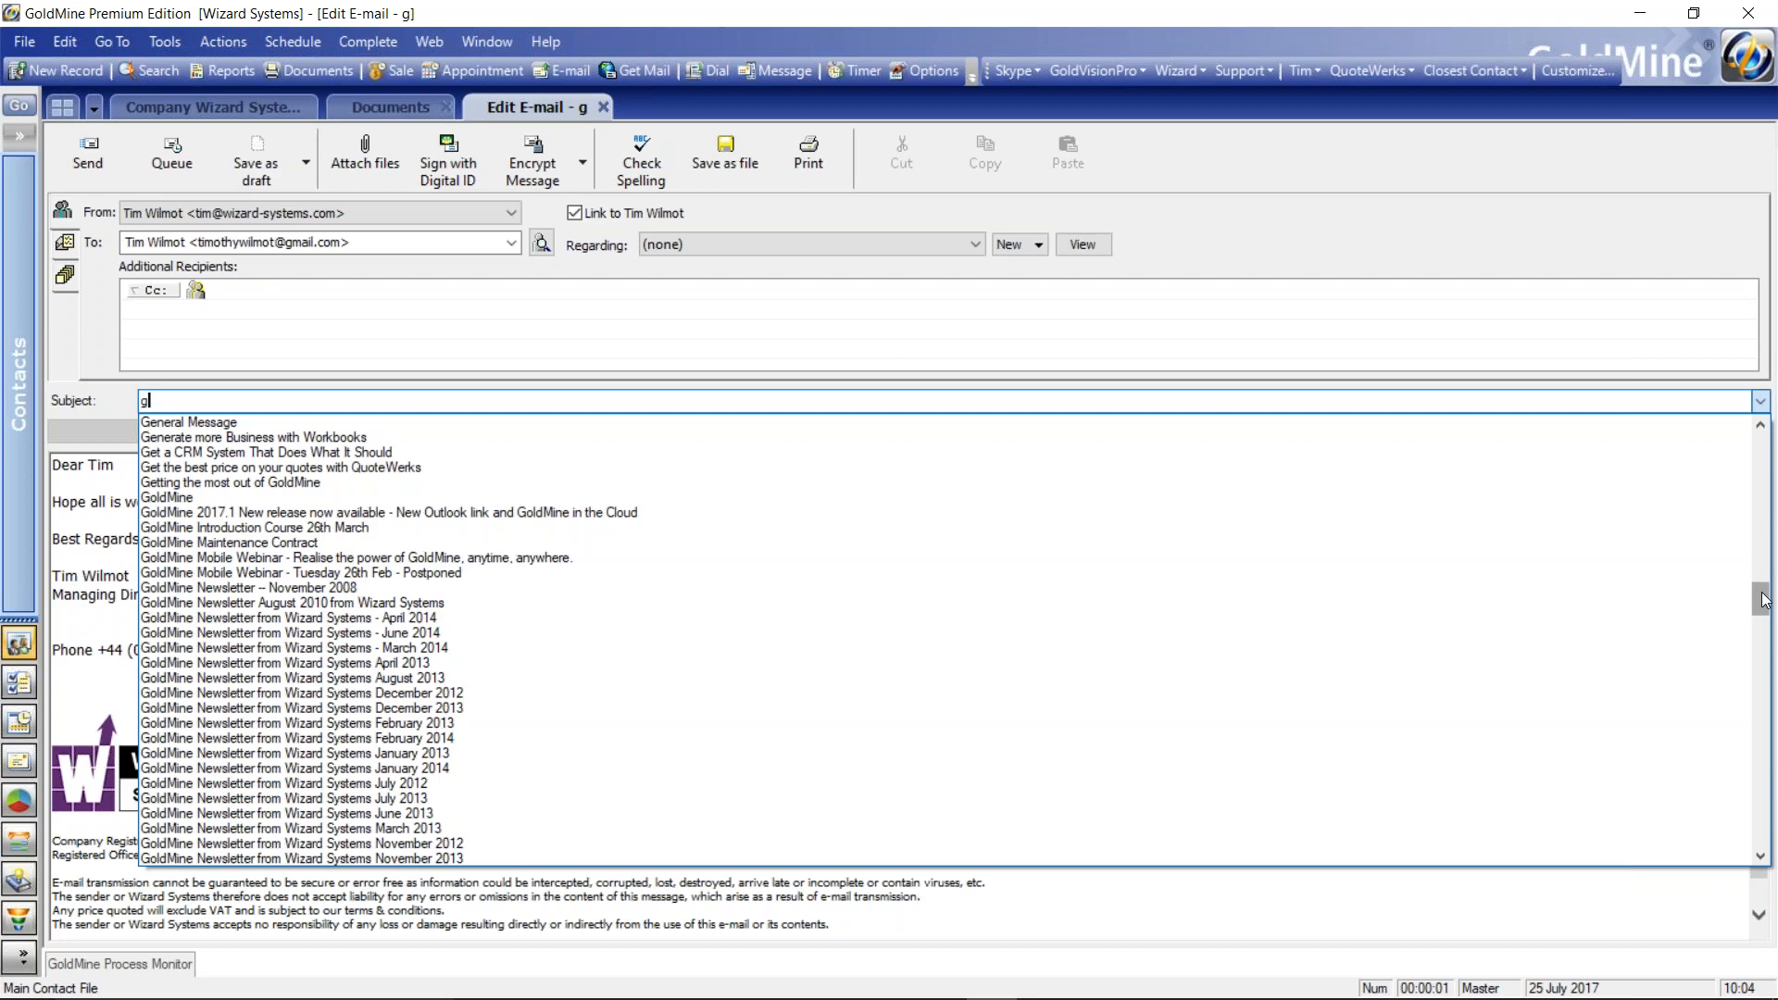
{"action": "left_click_drag", "start_coordinate": [1762, 599], "coordinate": [1763, 627]}
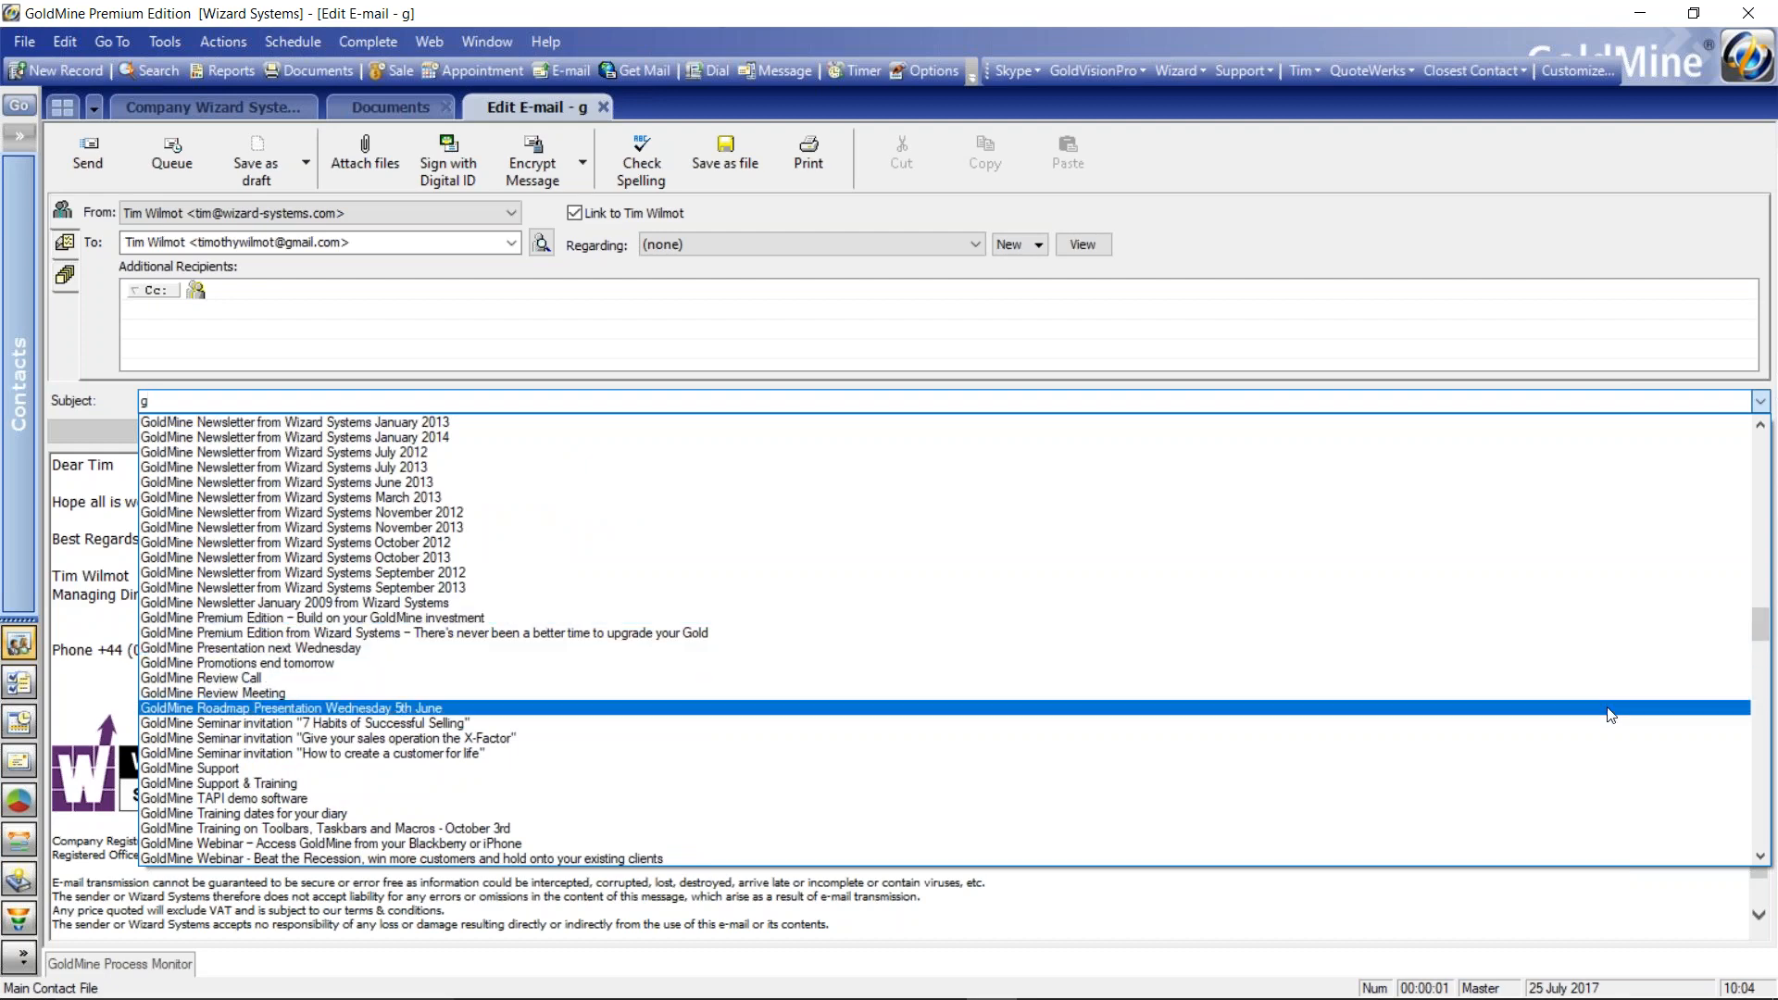
{"action": "left_click", "coordinate": [1601, 784]}
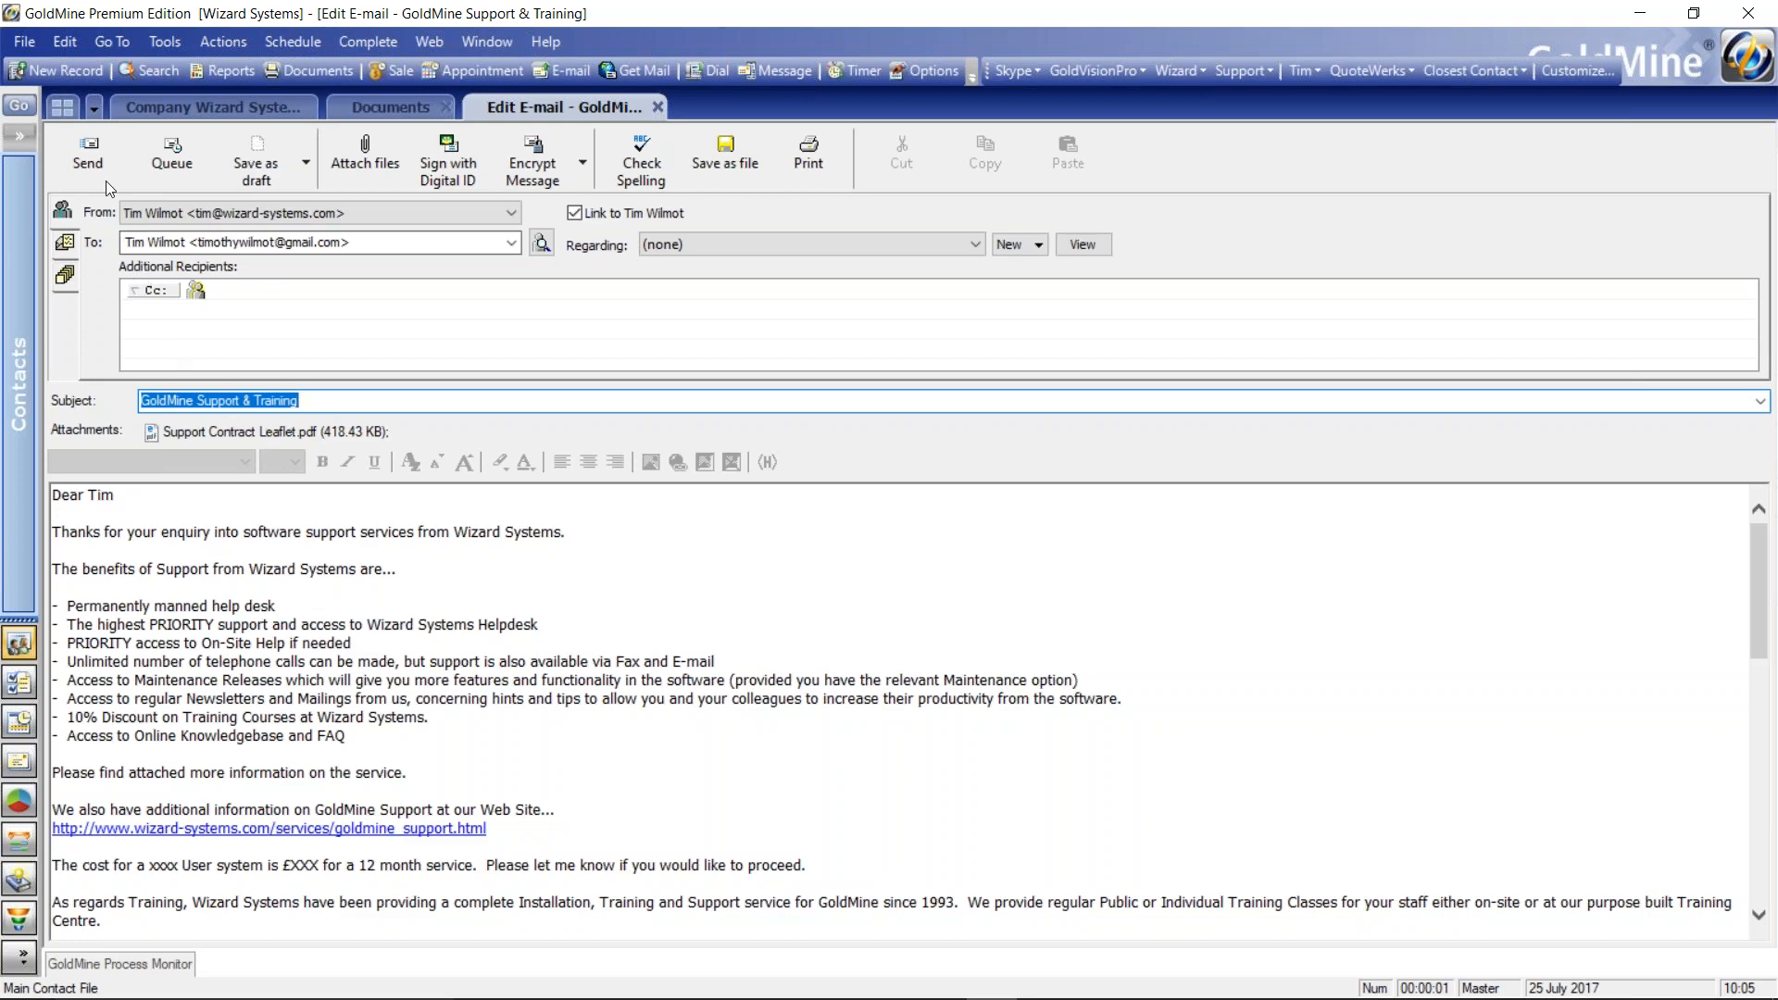
{"action": "left_click", "coordinate": [89, 154]}
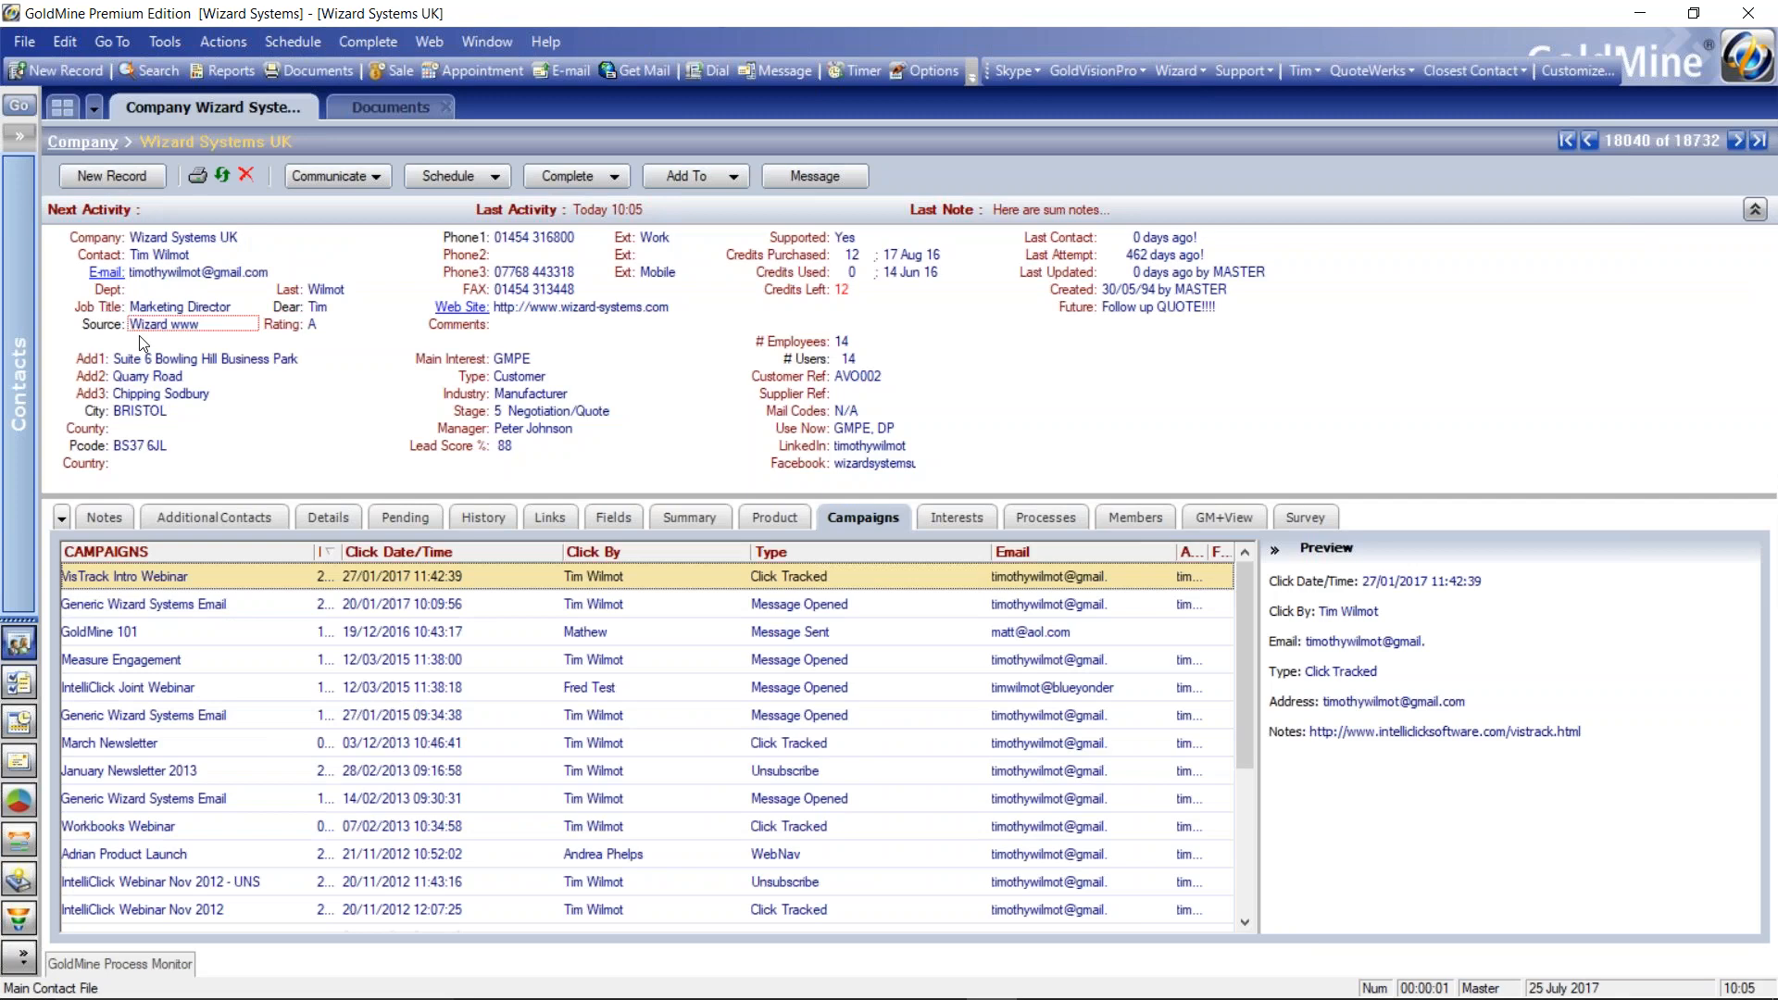
- Go to the document templates and select the August 2013 GoldMine newsletter in the Newsletters folder of the e-mail templates
{"action": "left_click", "coordinate": [386, 107]}
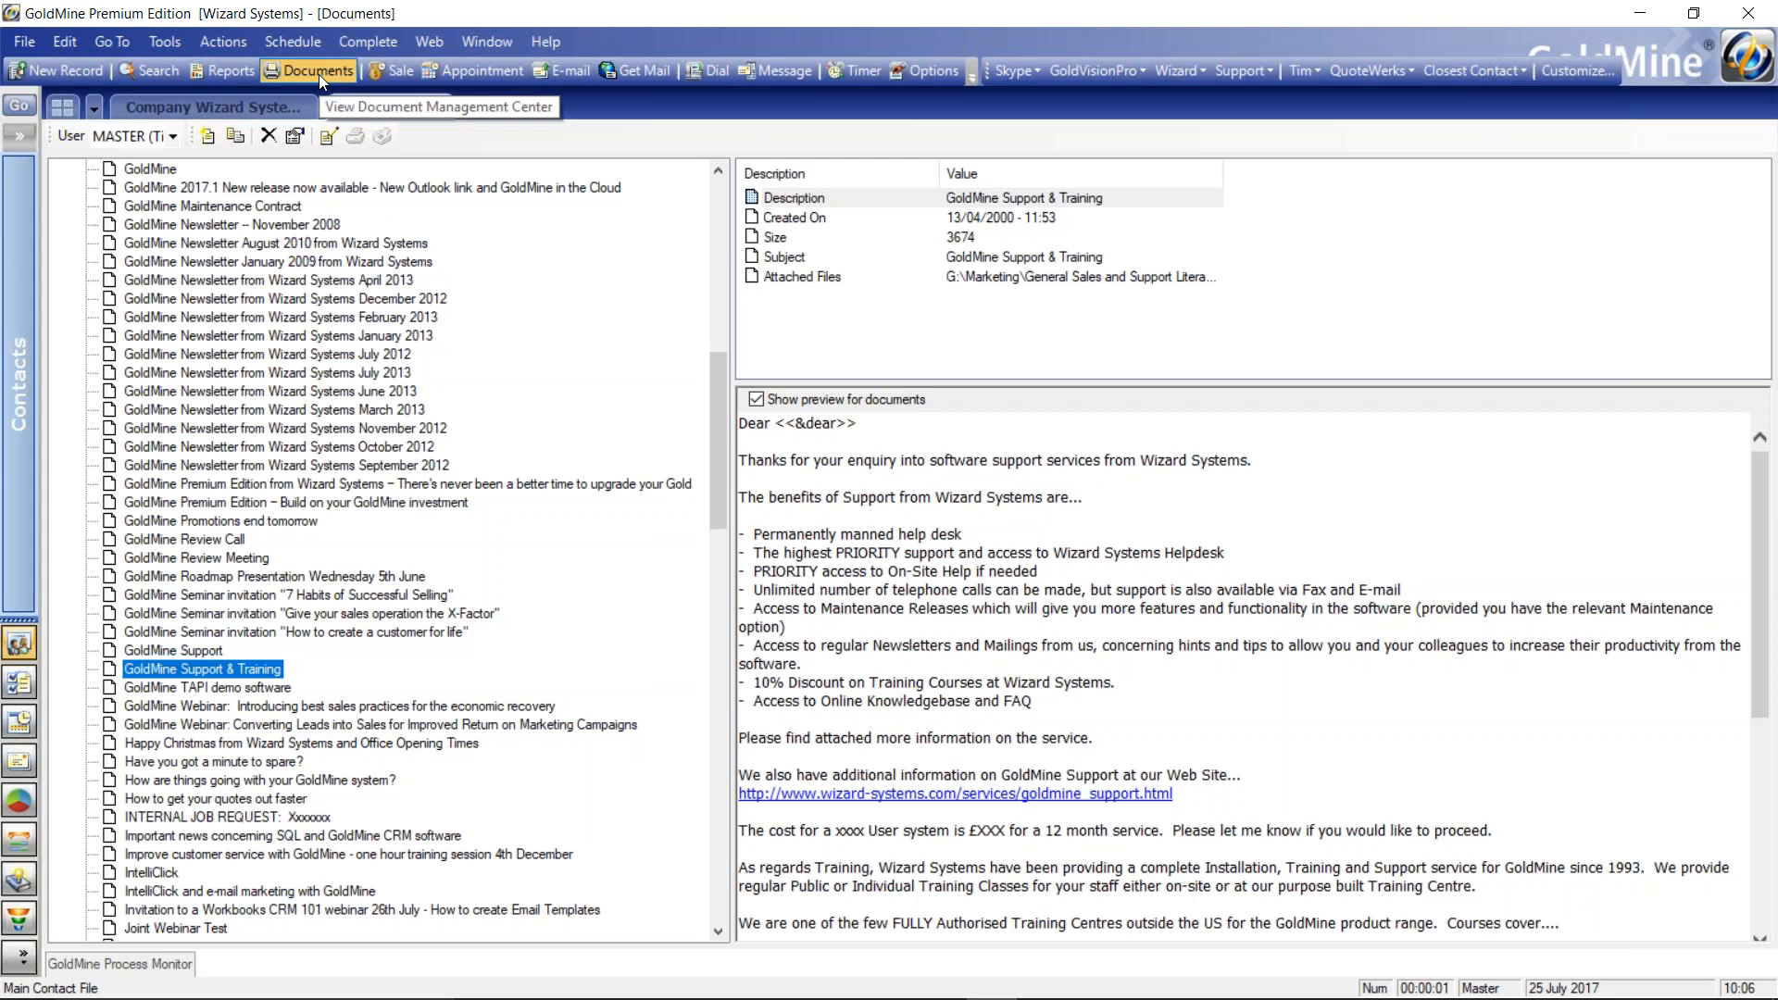
{"action": "left_click", "coordinate": [110, 42]}
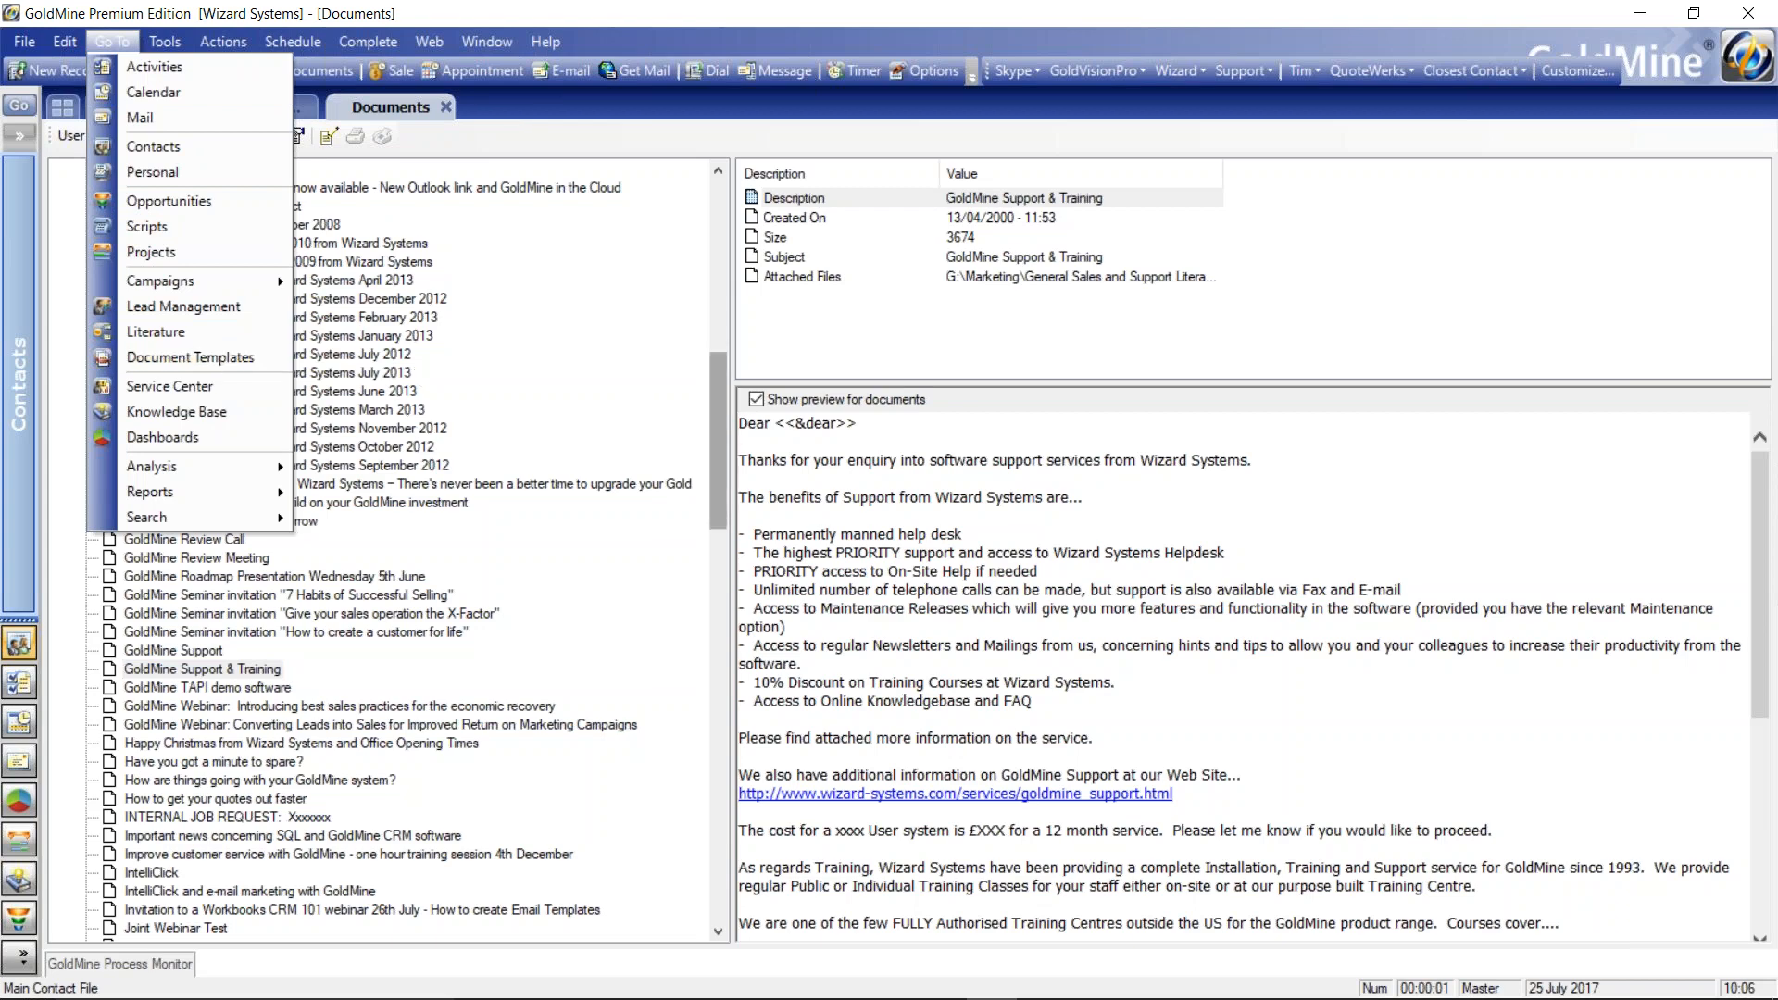
{"action": "left_click", "coordinate": [716, 393]}
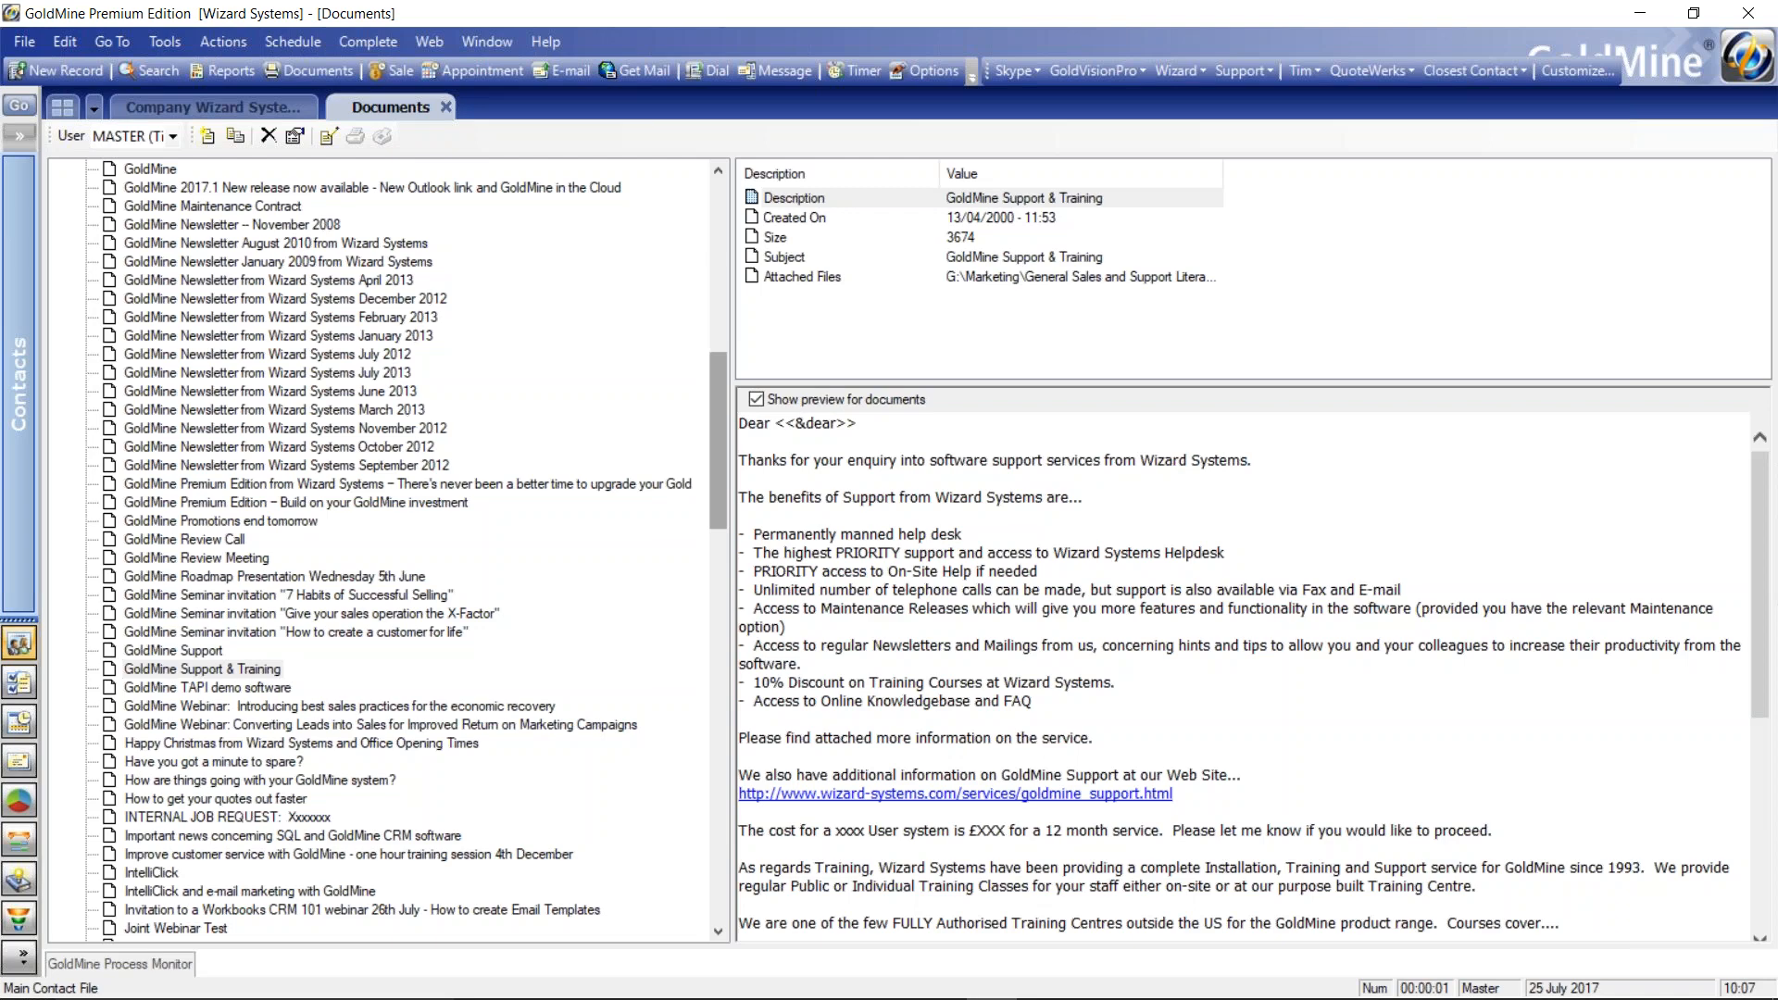
{"action": "left_click_drag", "start_coordinate": [720, 392], "coordinate": [719, 276]}
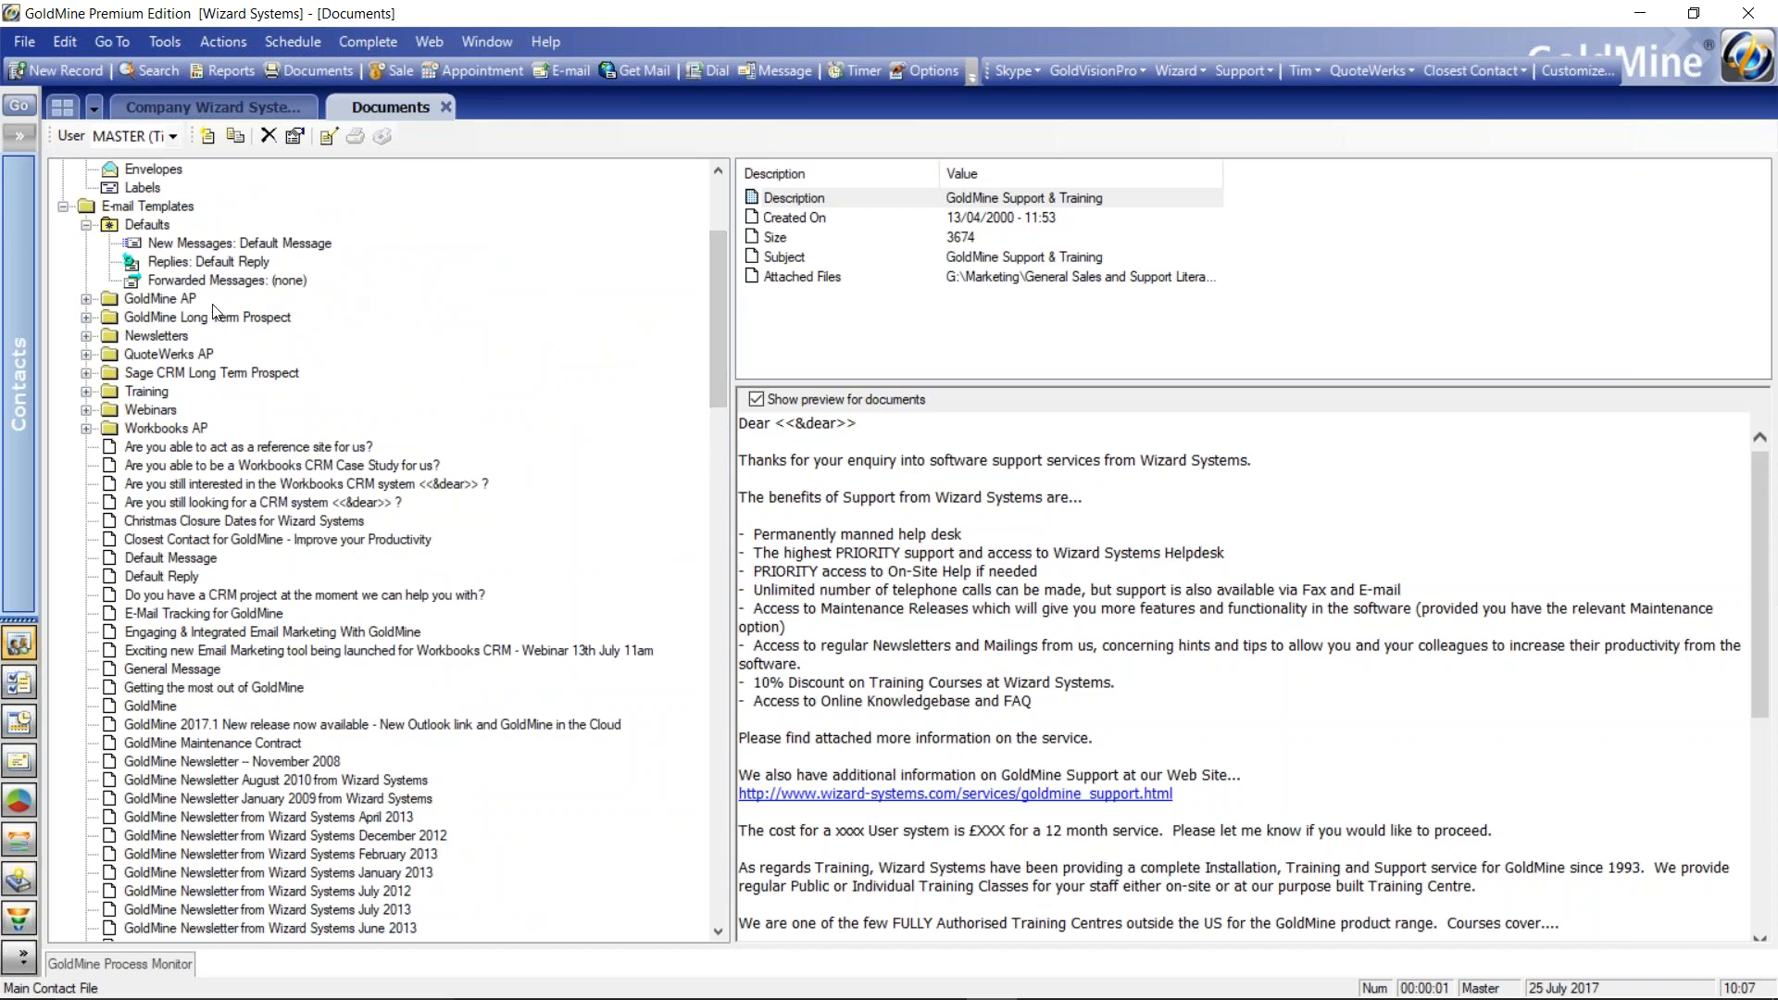
{"action": "left_click", "coordinate": [87, 337]}
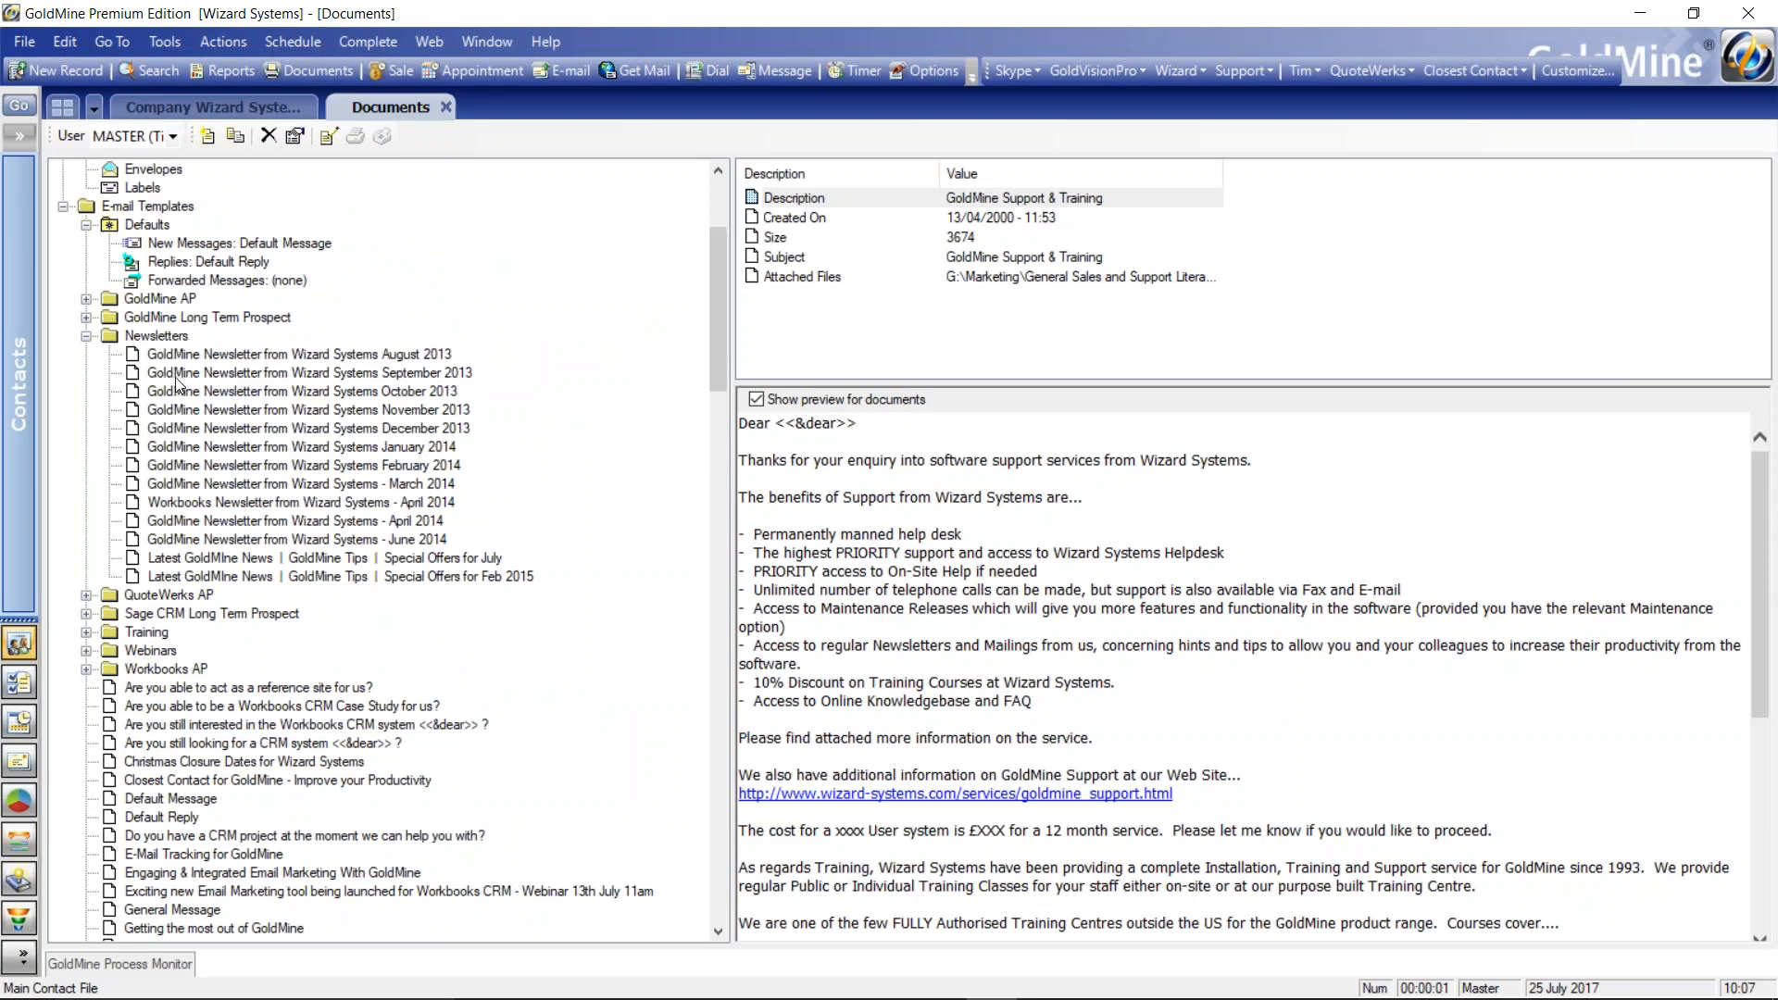
{"action": "left_click", "coordinate": [185, 354]}
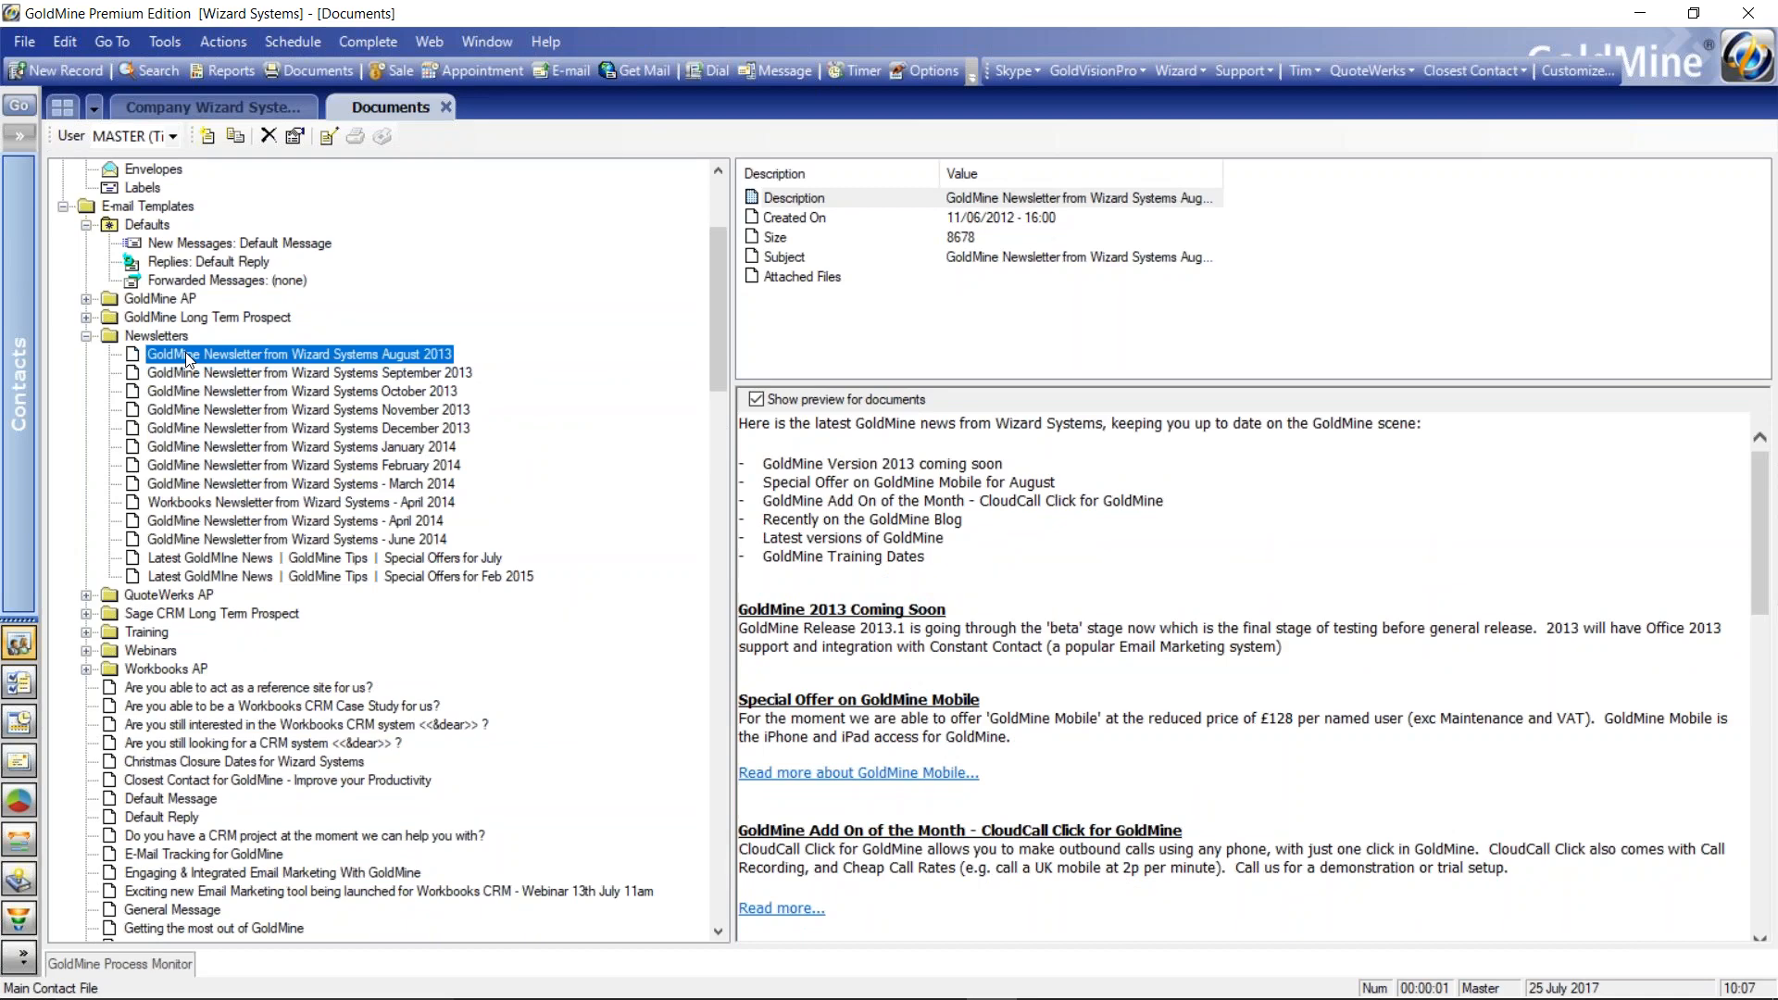
- Create a new e-mail template in the Newsletters folder with the subject "Special Offer"
{"action": "right_click", "coordinate": [186, 354]}
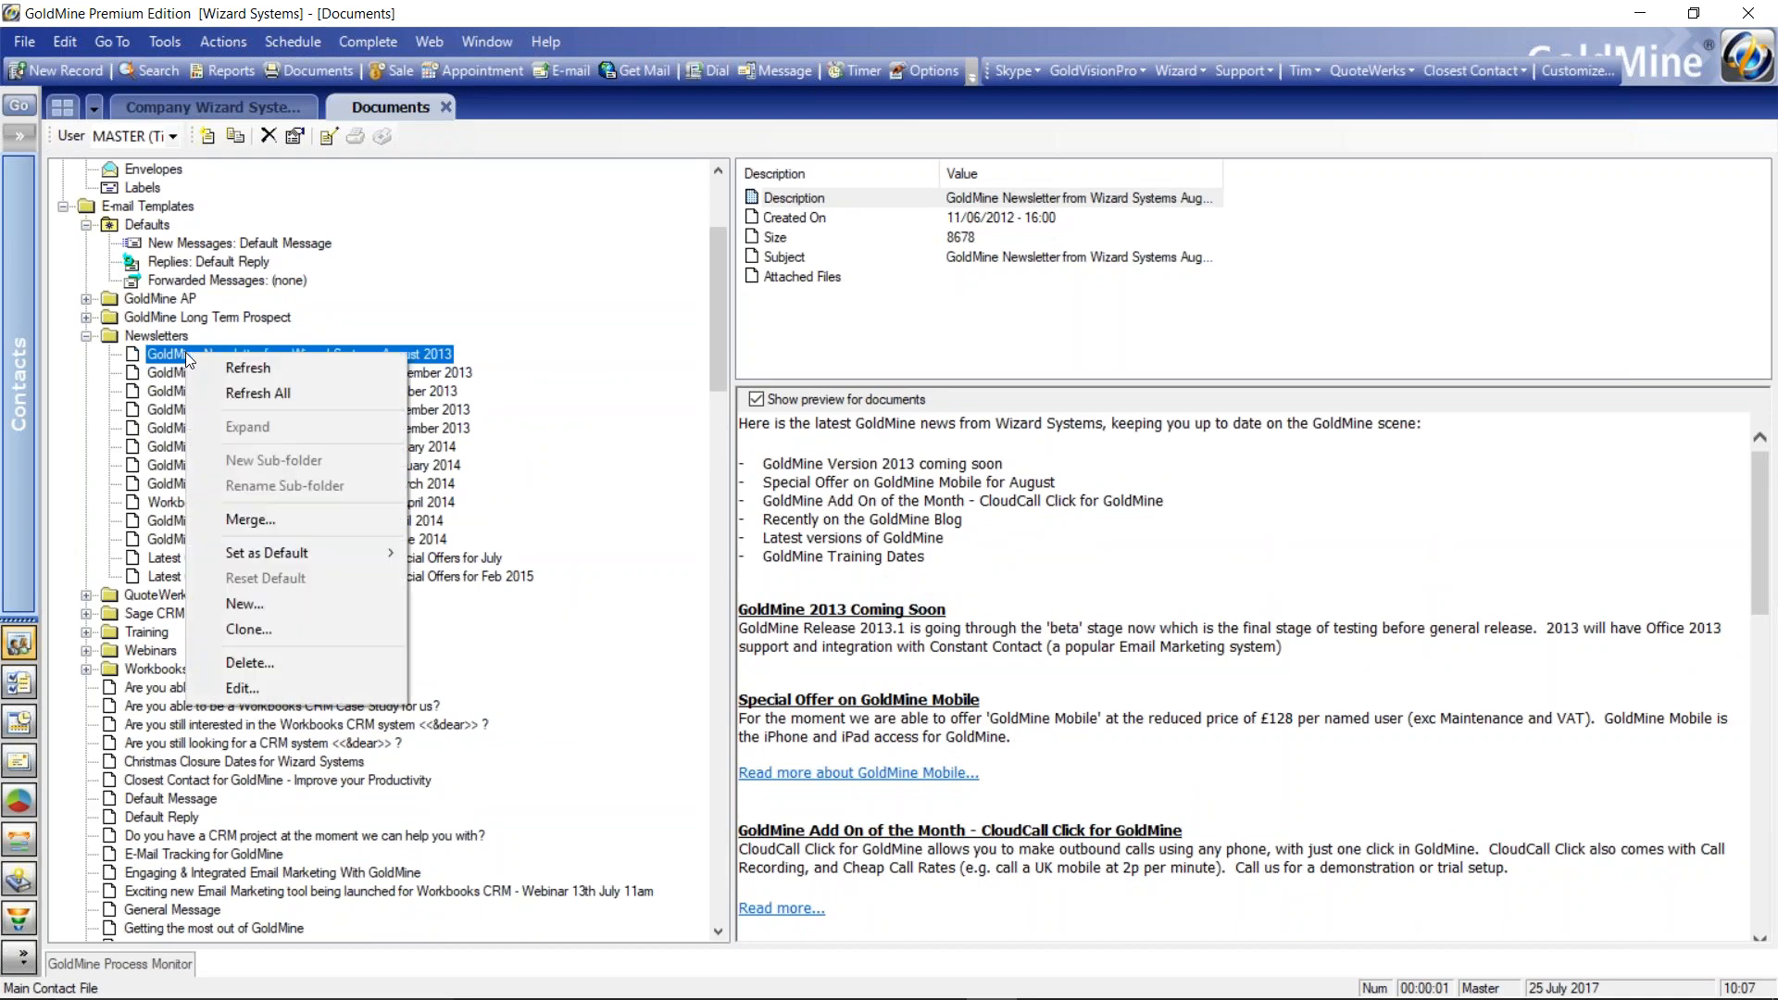
{"action": "left_click", "coordinate": [263, 604]}
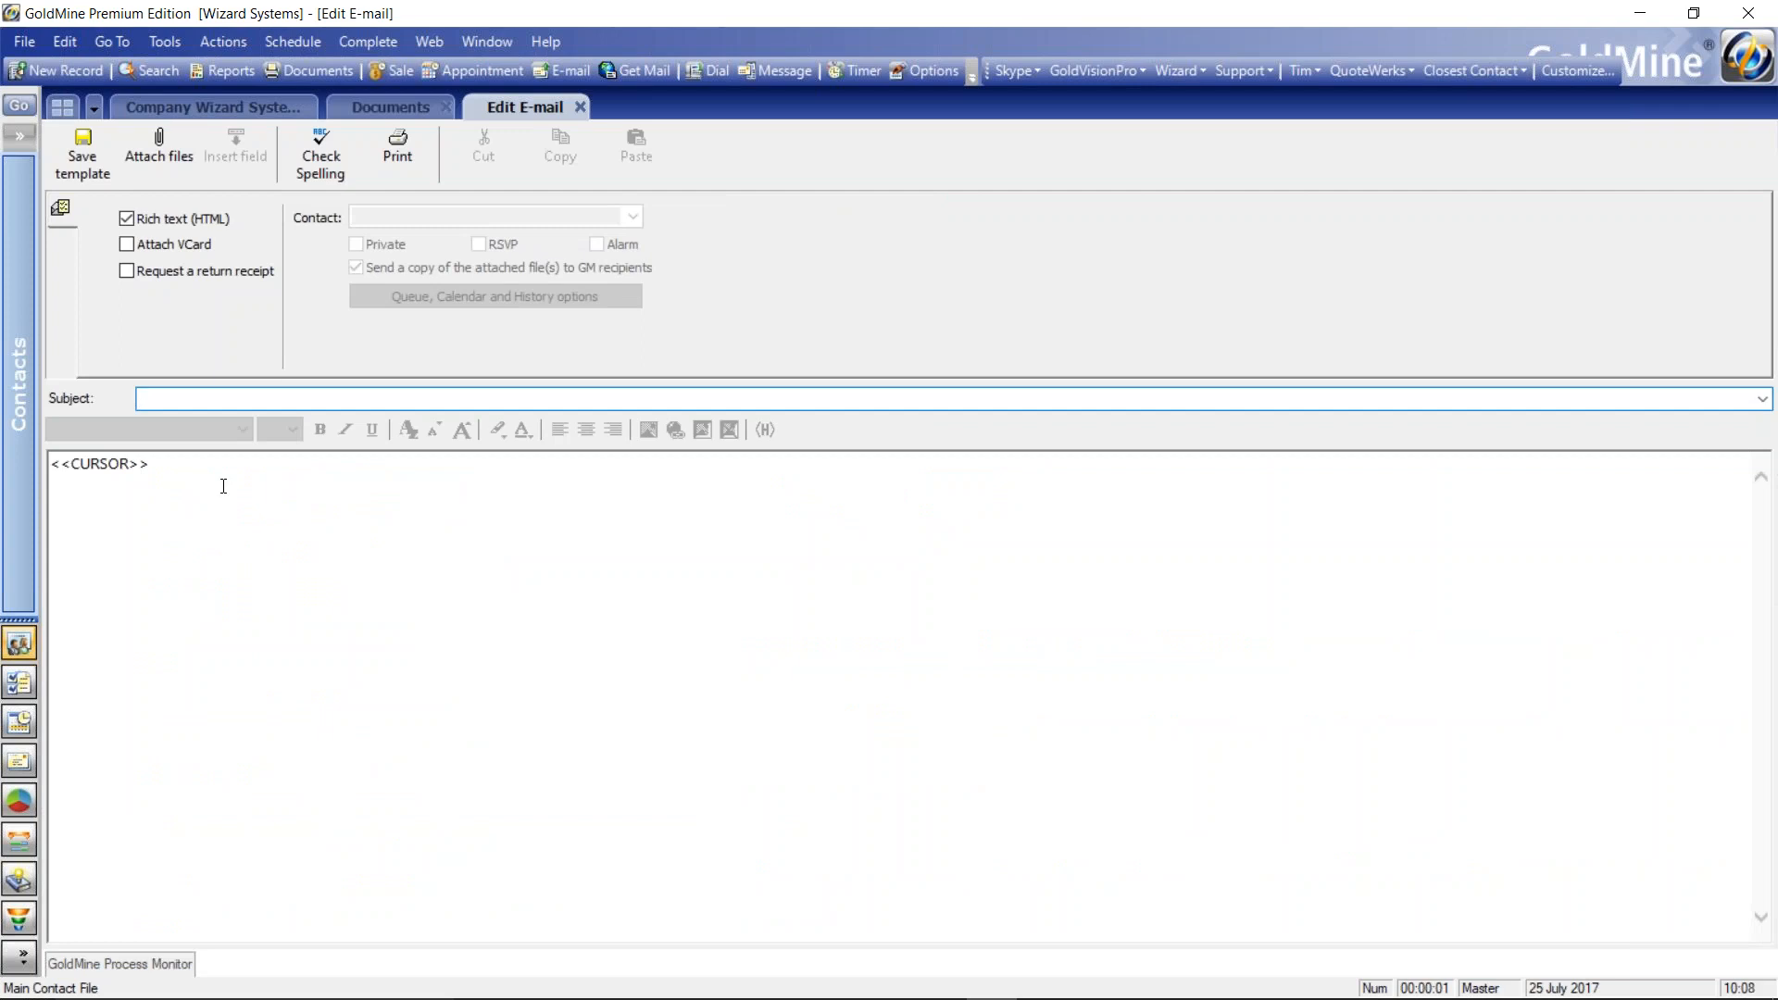
{"action": "left_click", "coordinate": [215, 400]}
{"action": "type", "text": "Spe"}
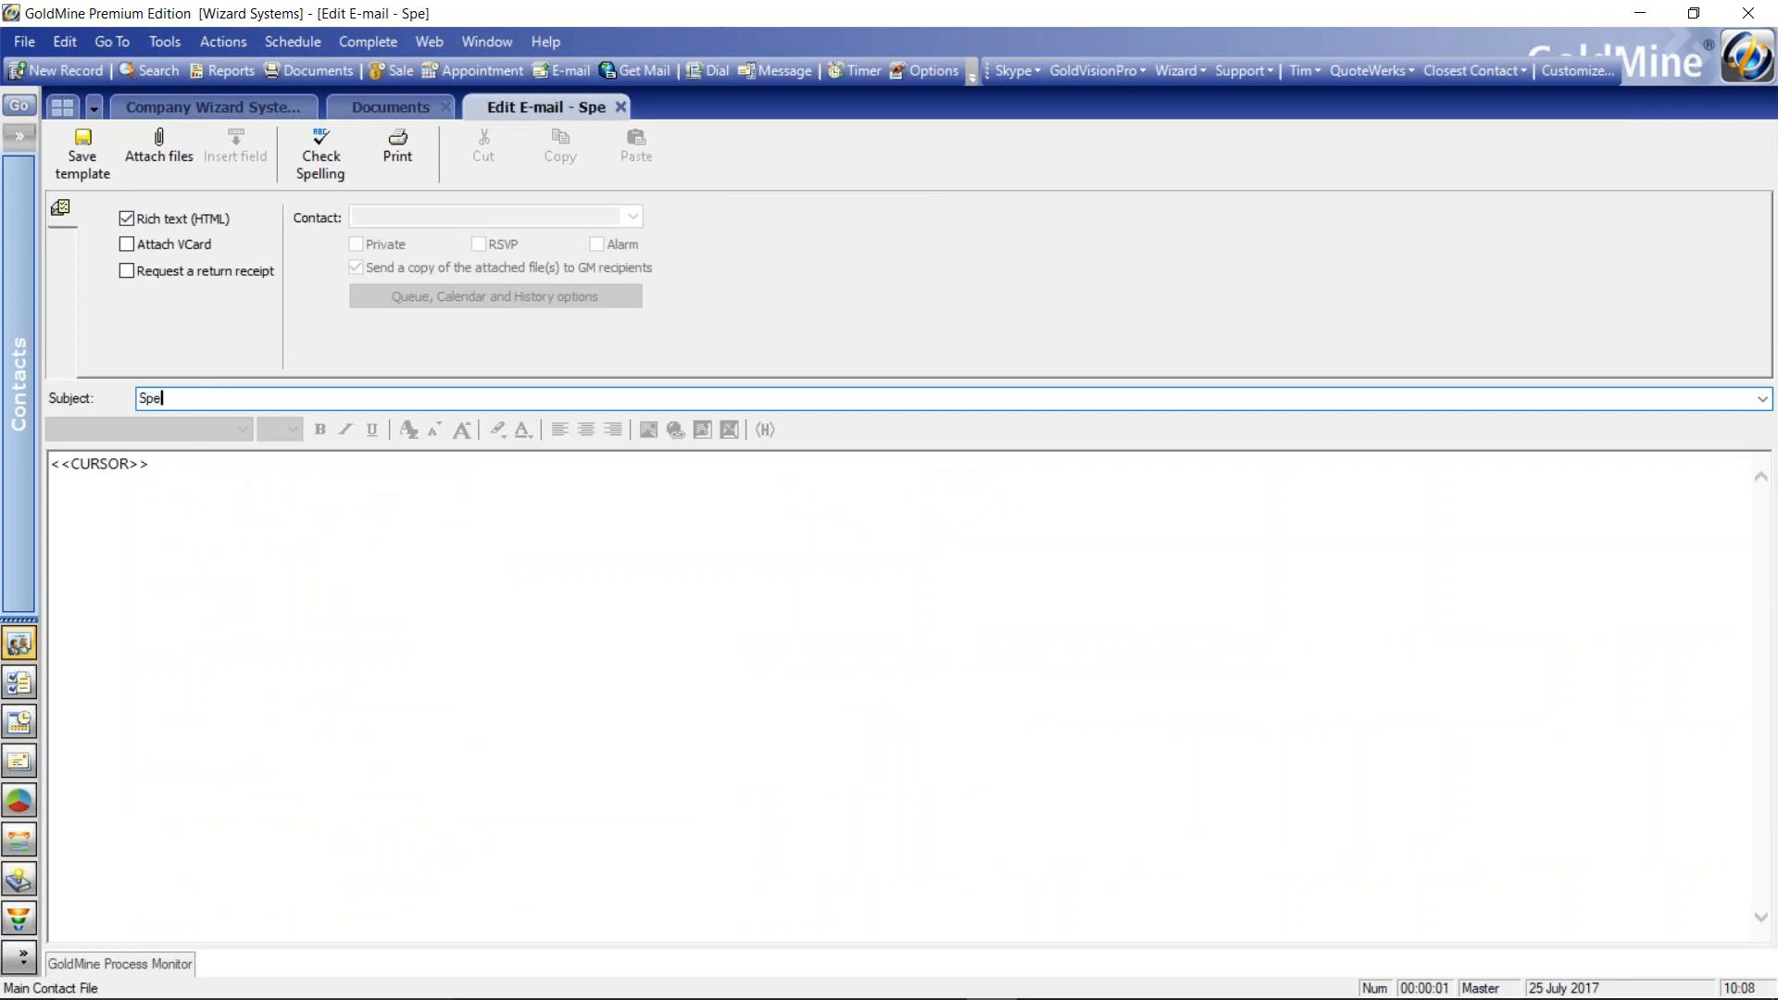
{"action": "type", "text": "cial "}
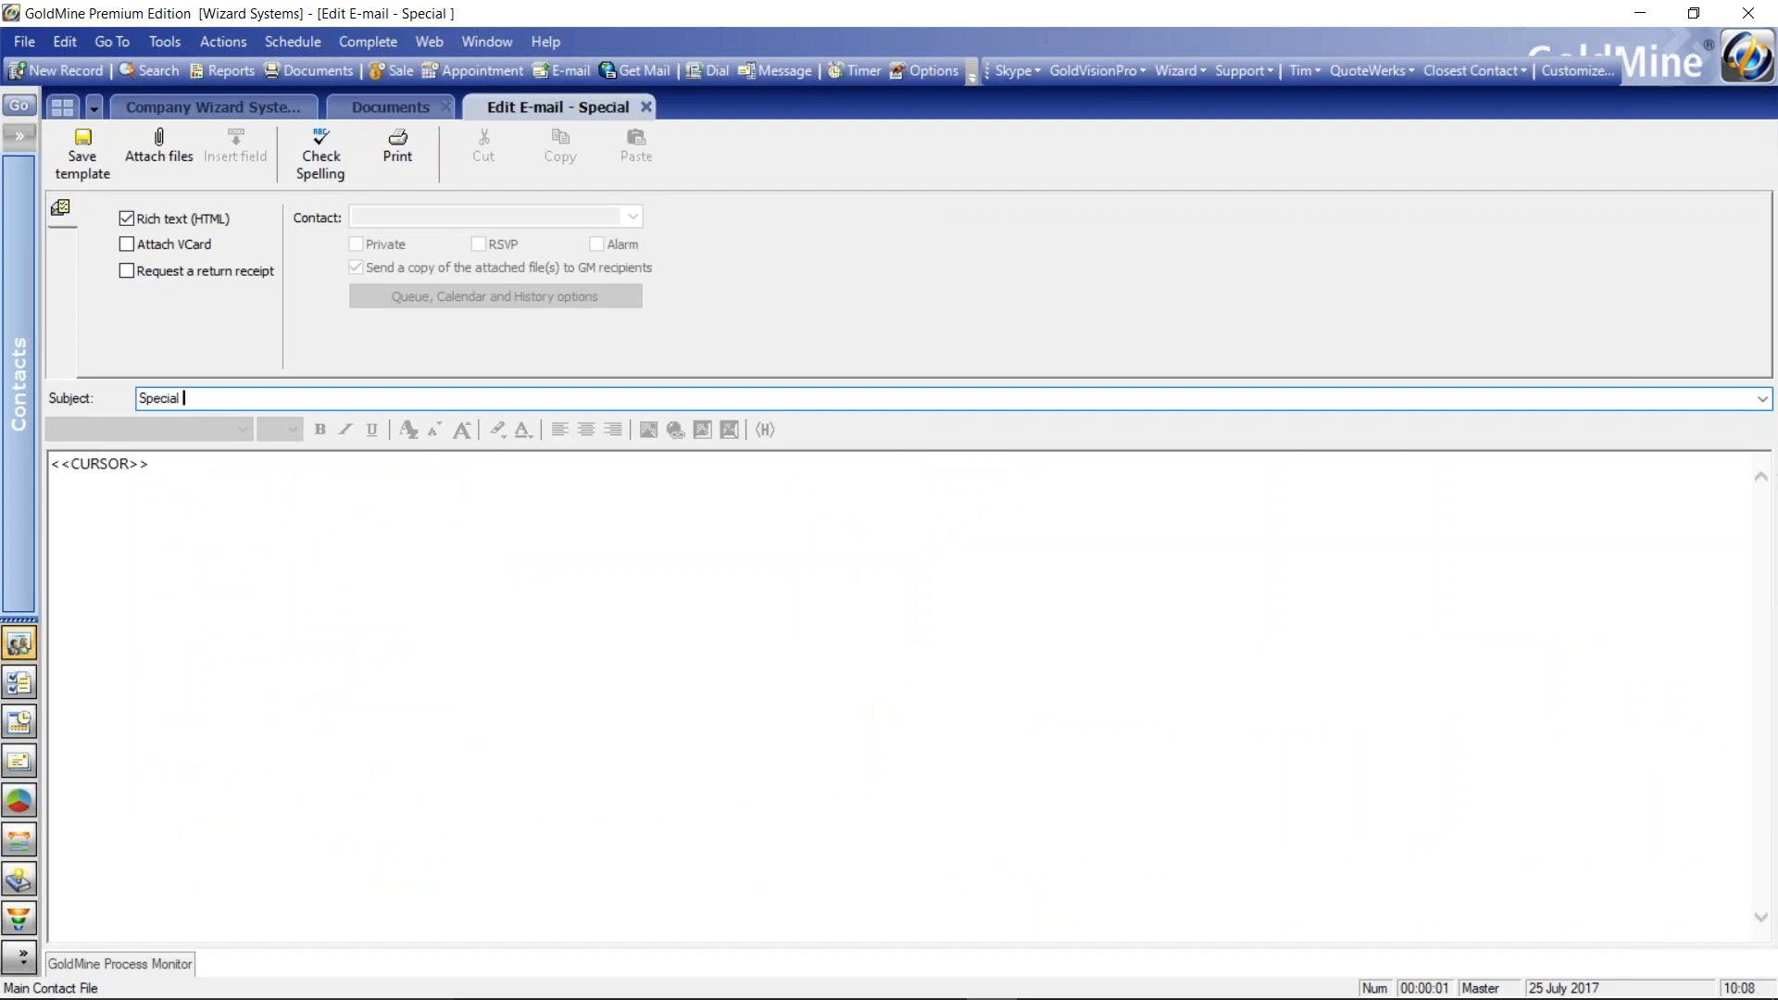
{"action": "type", "text": "Offer"}
- Replace the cursor placeholder in the template body with "Dear" followed by the contact's Dear merge field
{"action": "left_click_drag", "start_coordinate": [155, 464], "coordinate": [39, 460]}
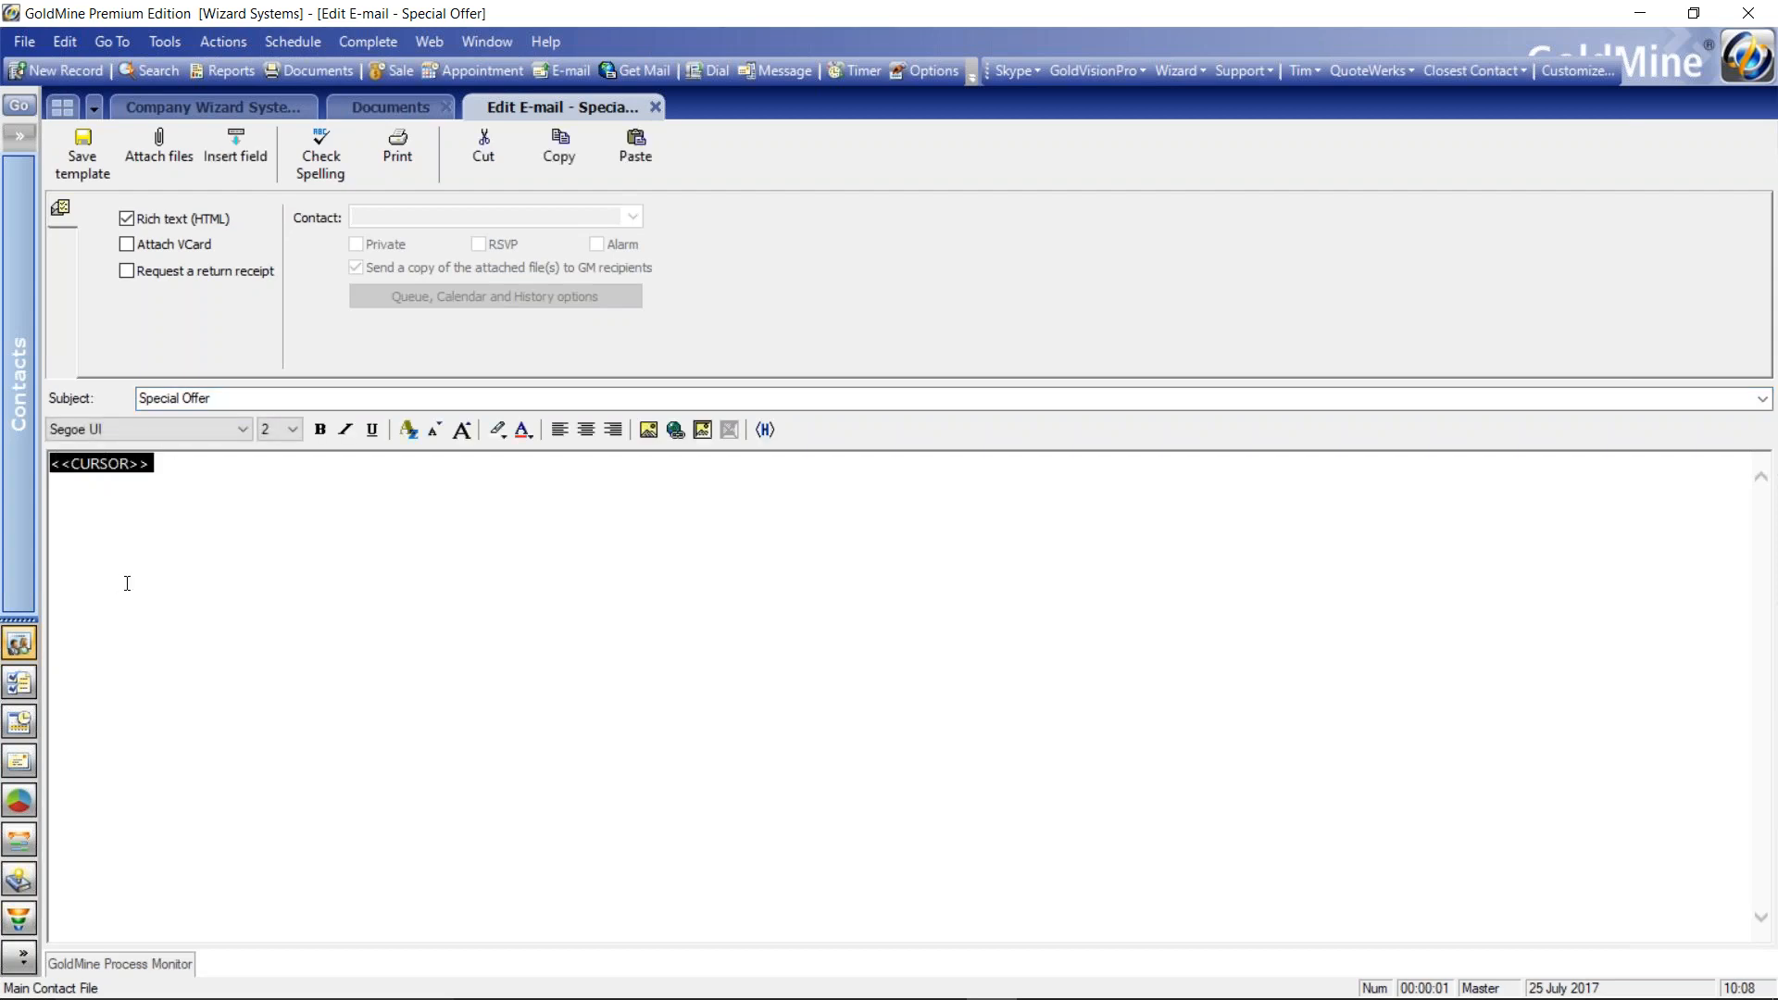
{"action": "type", "text": "Dear"}
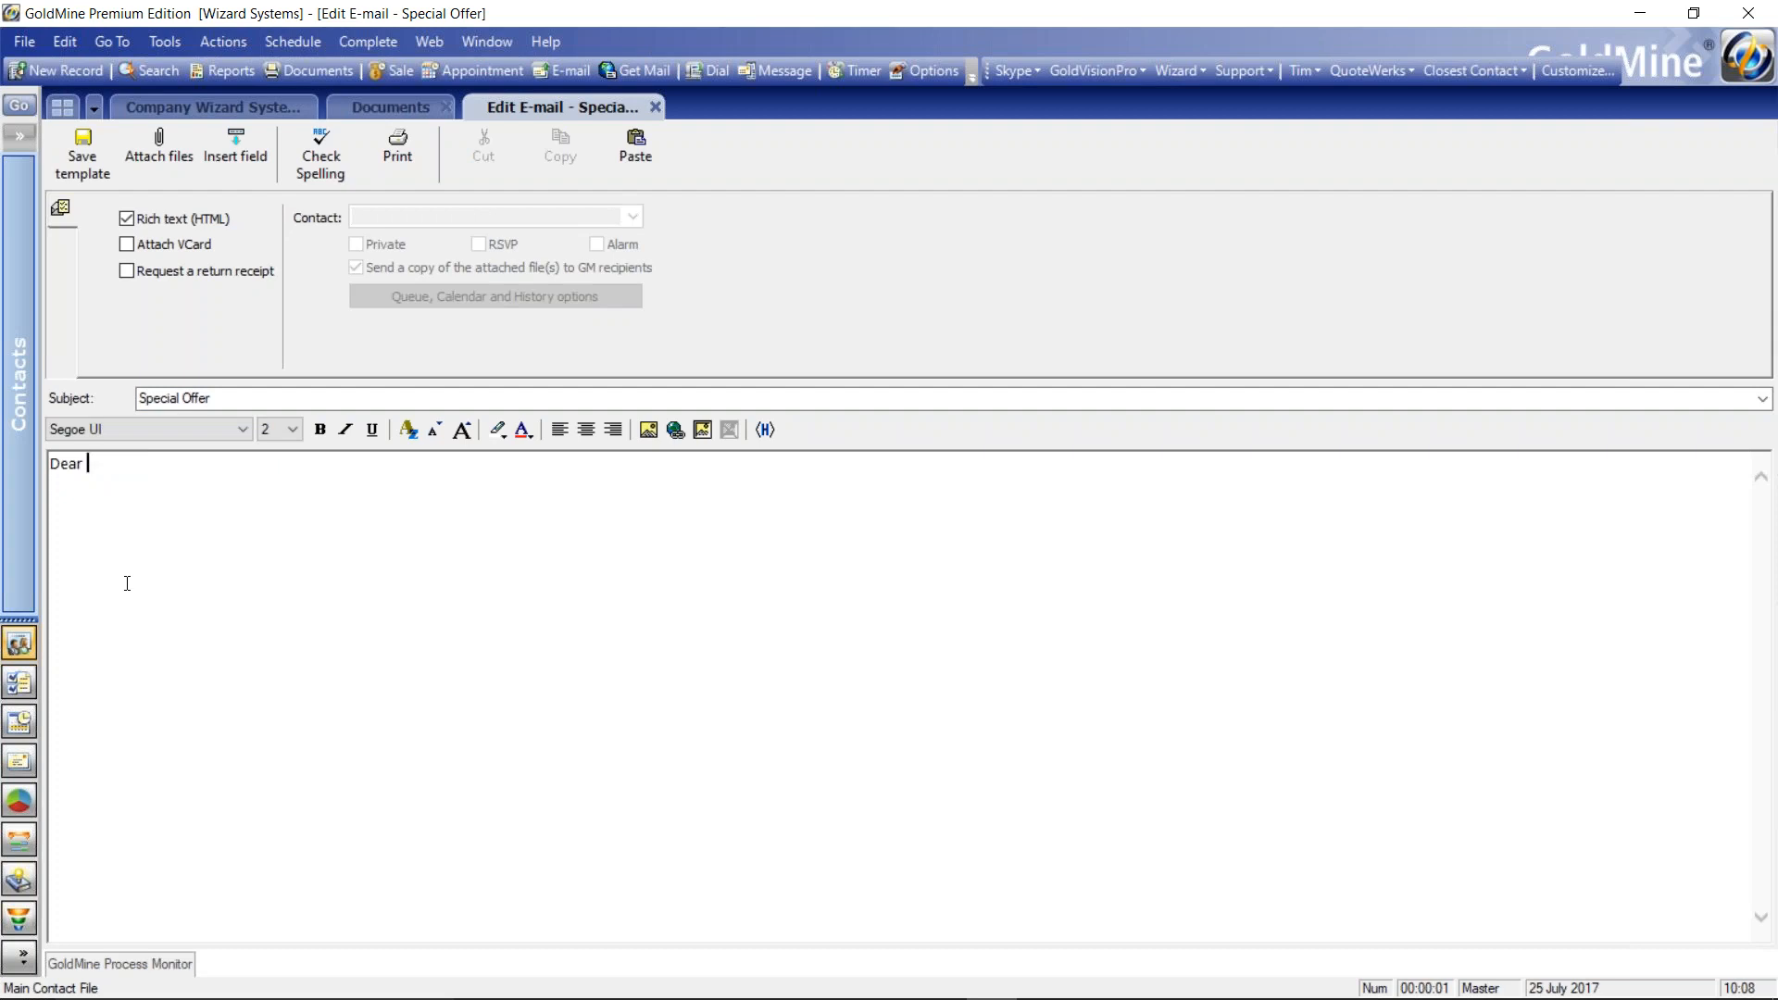
{"action": "left_click", "coordinate": [248, 163]}
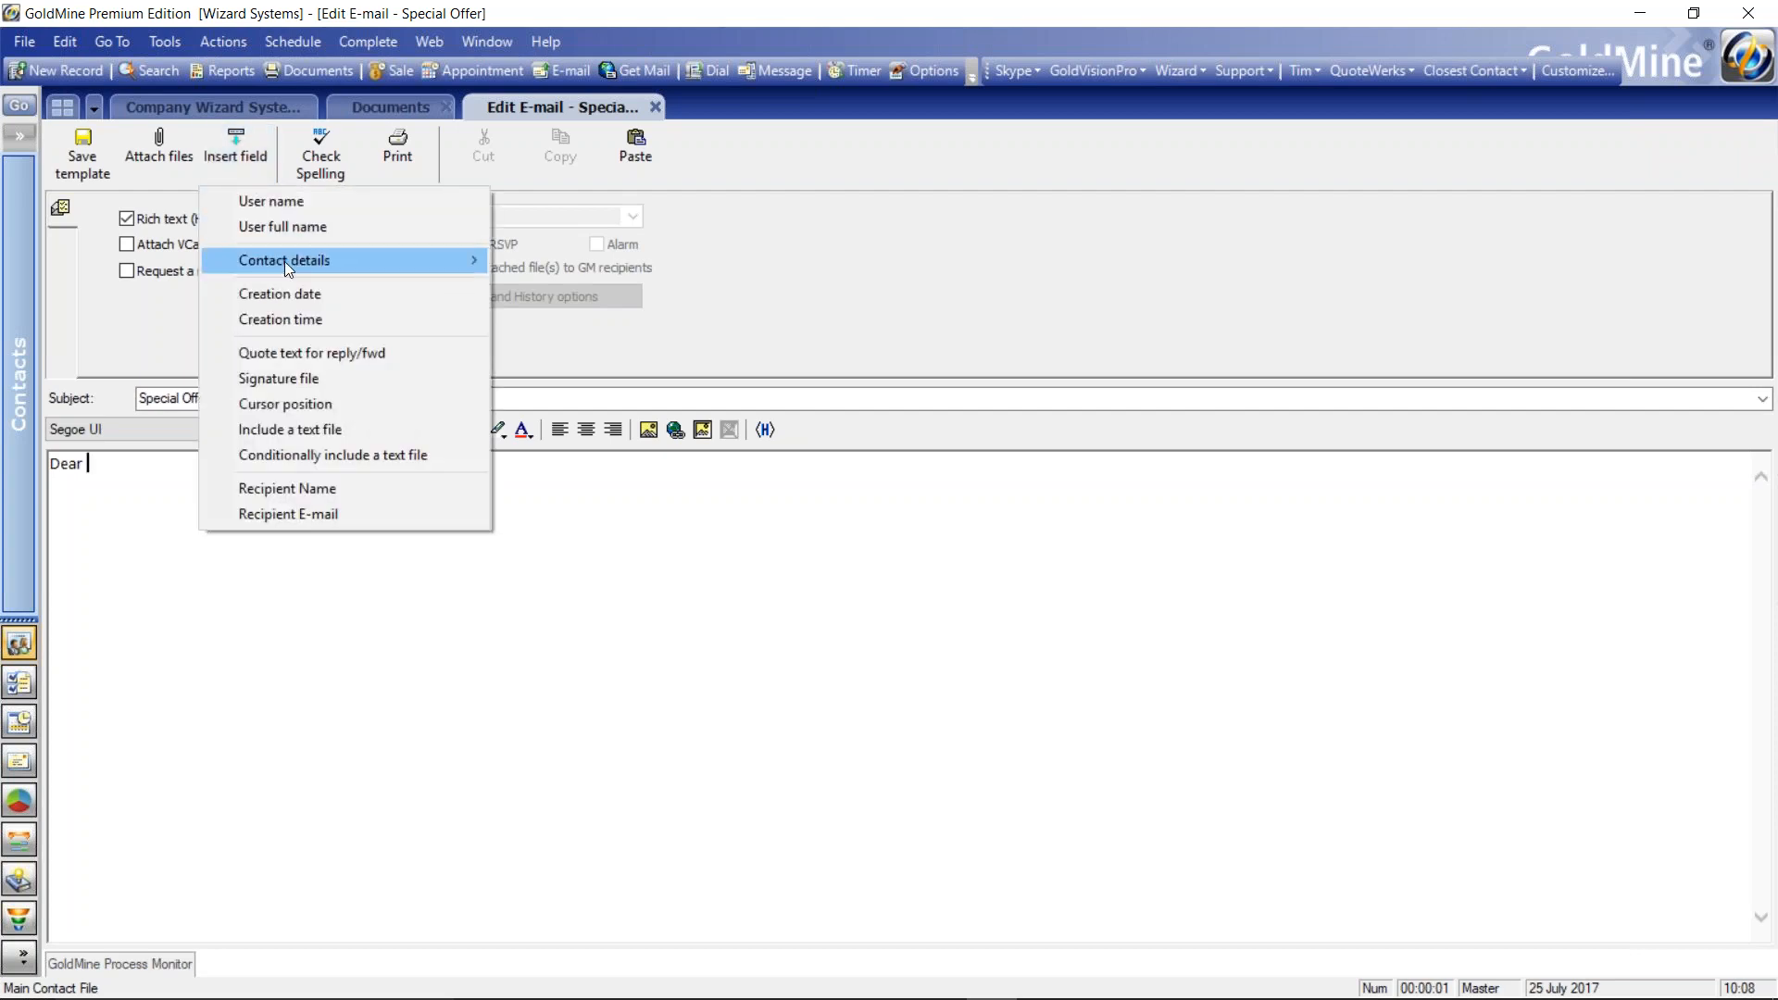
{"action": "mouse_move", "coordinate": [286, 262]}
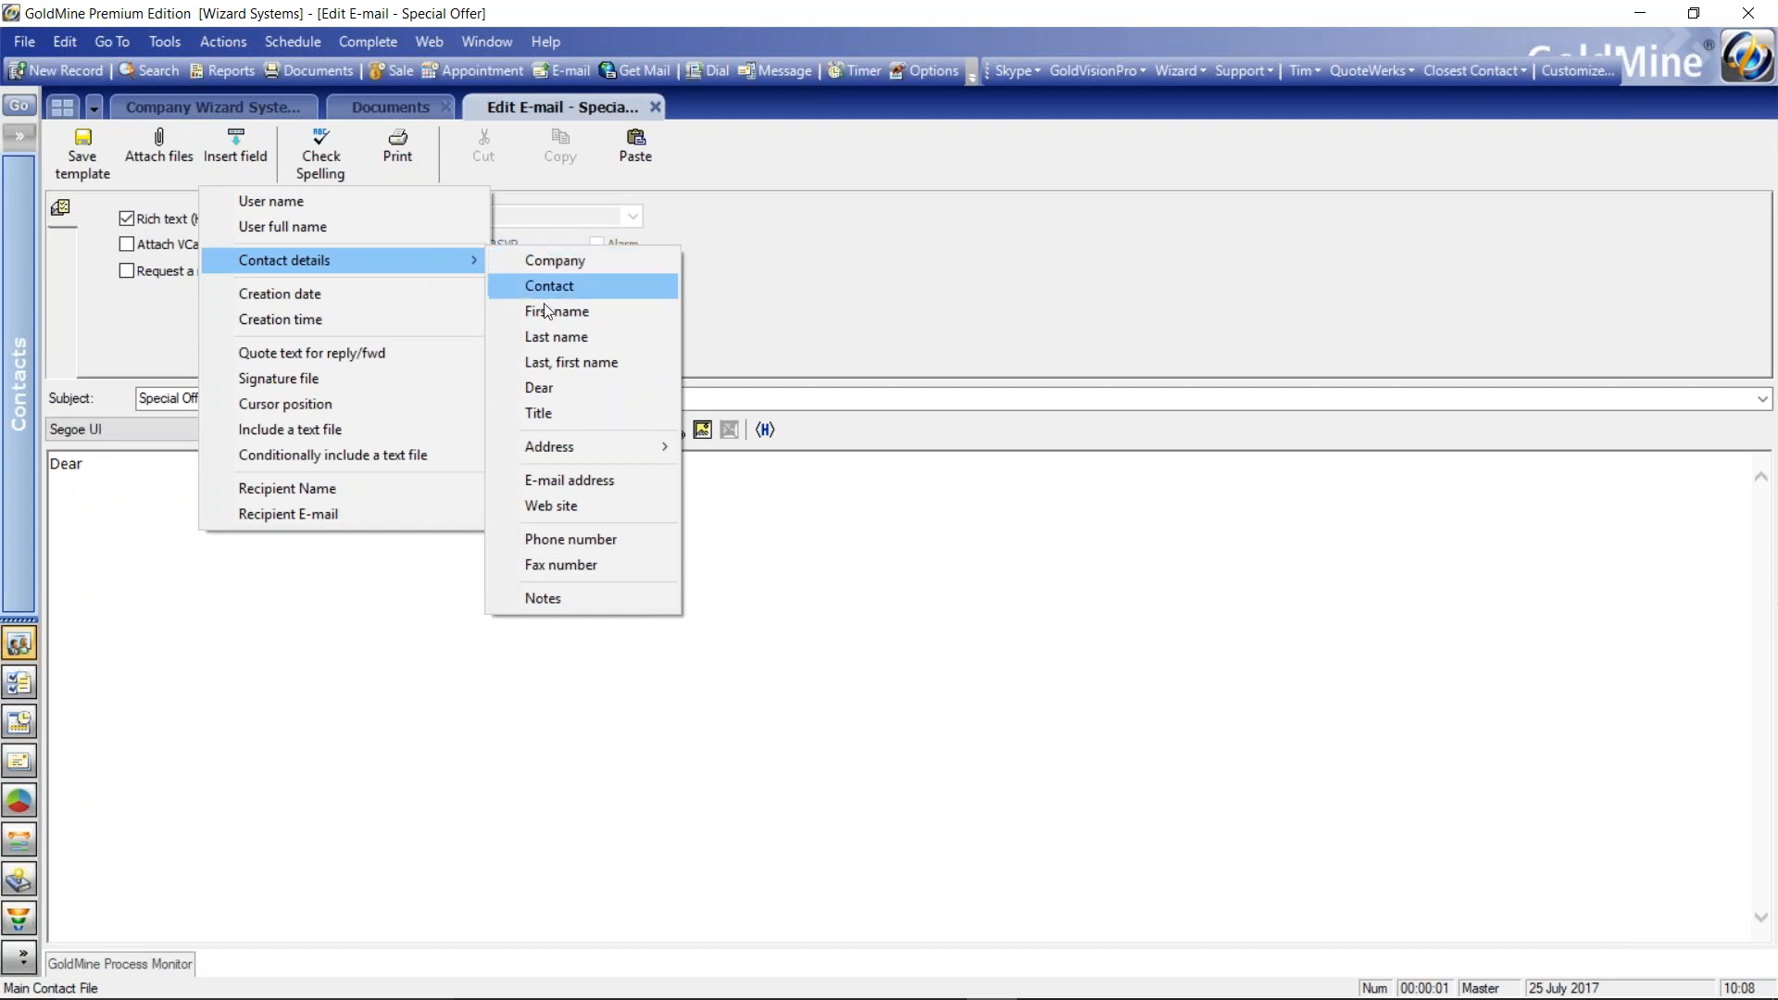
{"action": "left_click", "coordinate": [554, 387]}
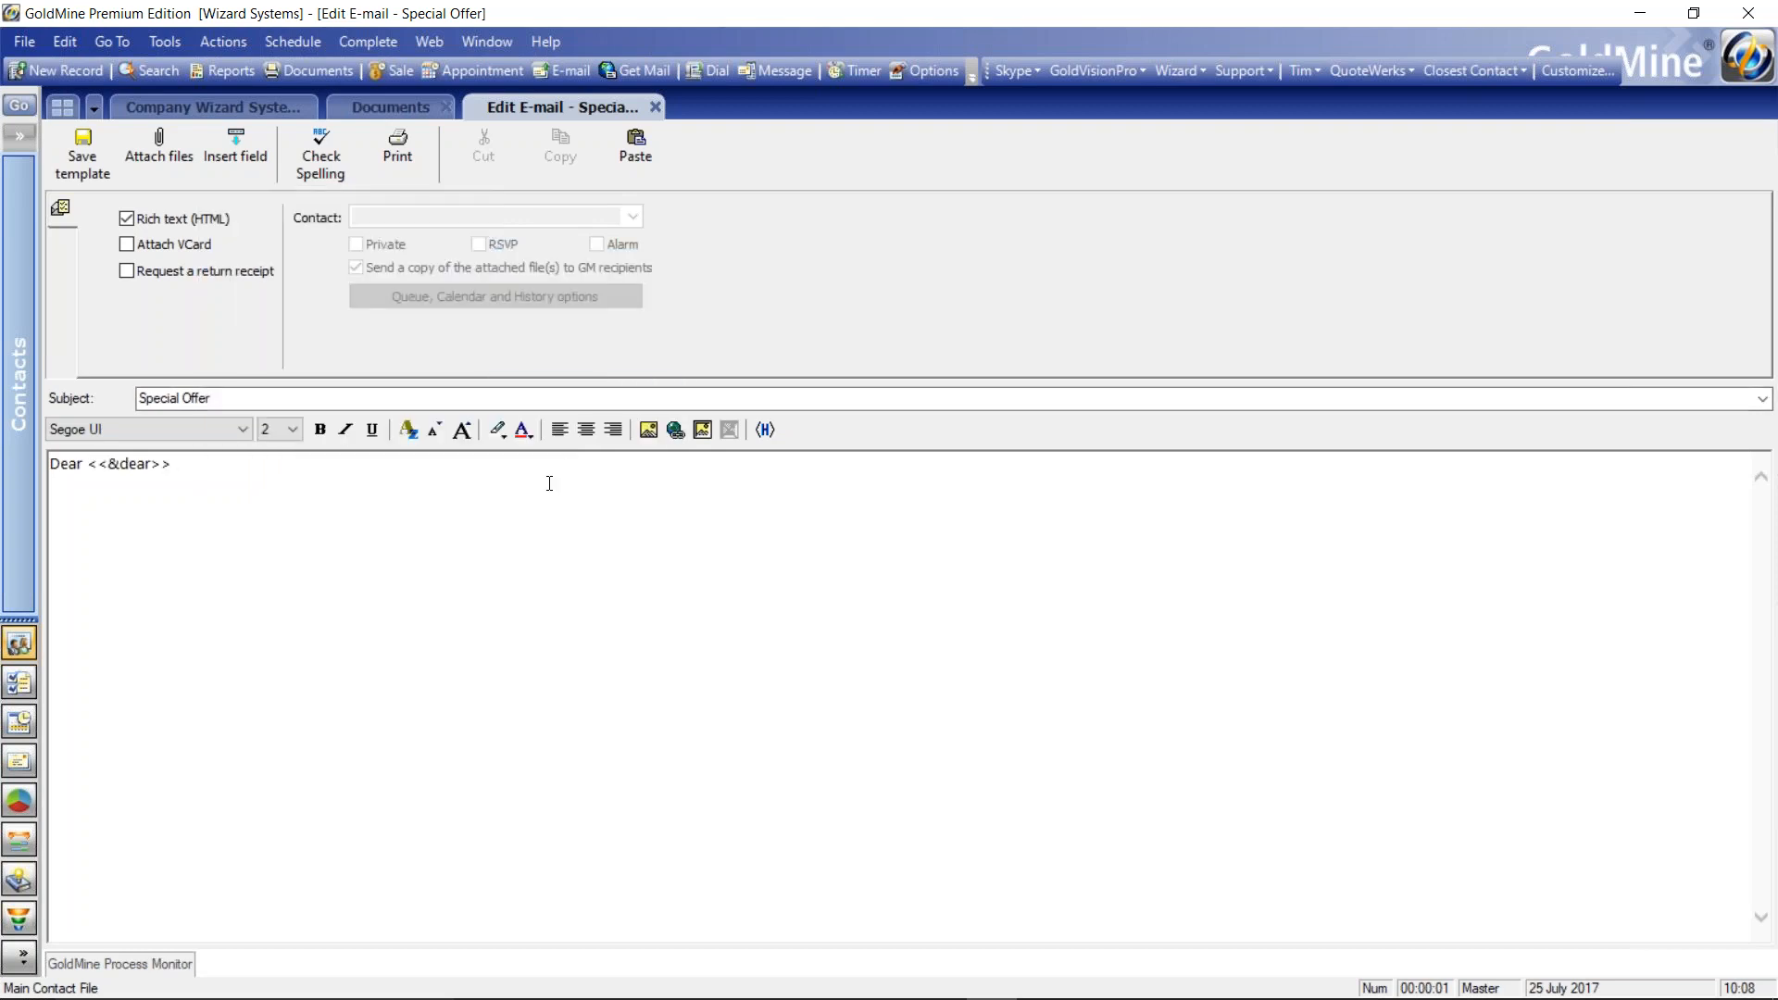
- Complete the template body with the line "dfvdfvdfv dfdg dfsg df d" and the signature file field below it, and save the template
{"action": "key", "text": "Return"}
{"action": "key", "text": "Return"}
{"action": "type", "text": "dfvdfvdfv dfdg dfsg df d"}
{"action": "key", "text": "Return"}
{"action": "key", "text": "Return"}
{"action": "left_click", "coordinate": [254, 167]}
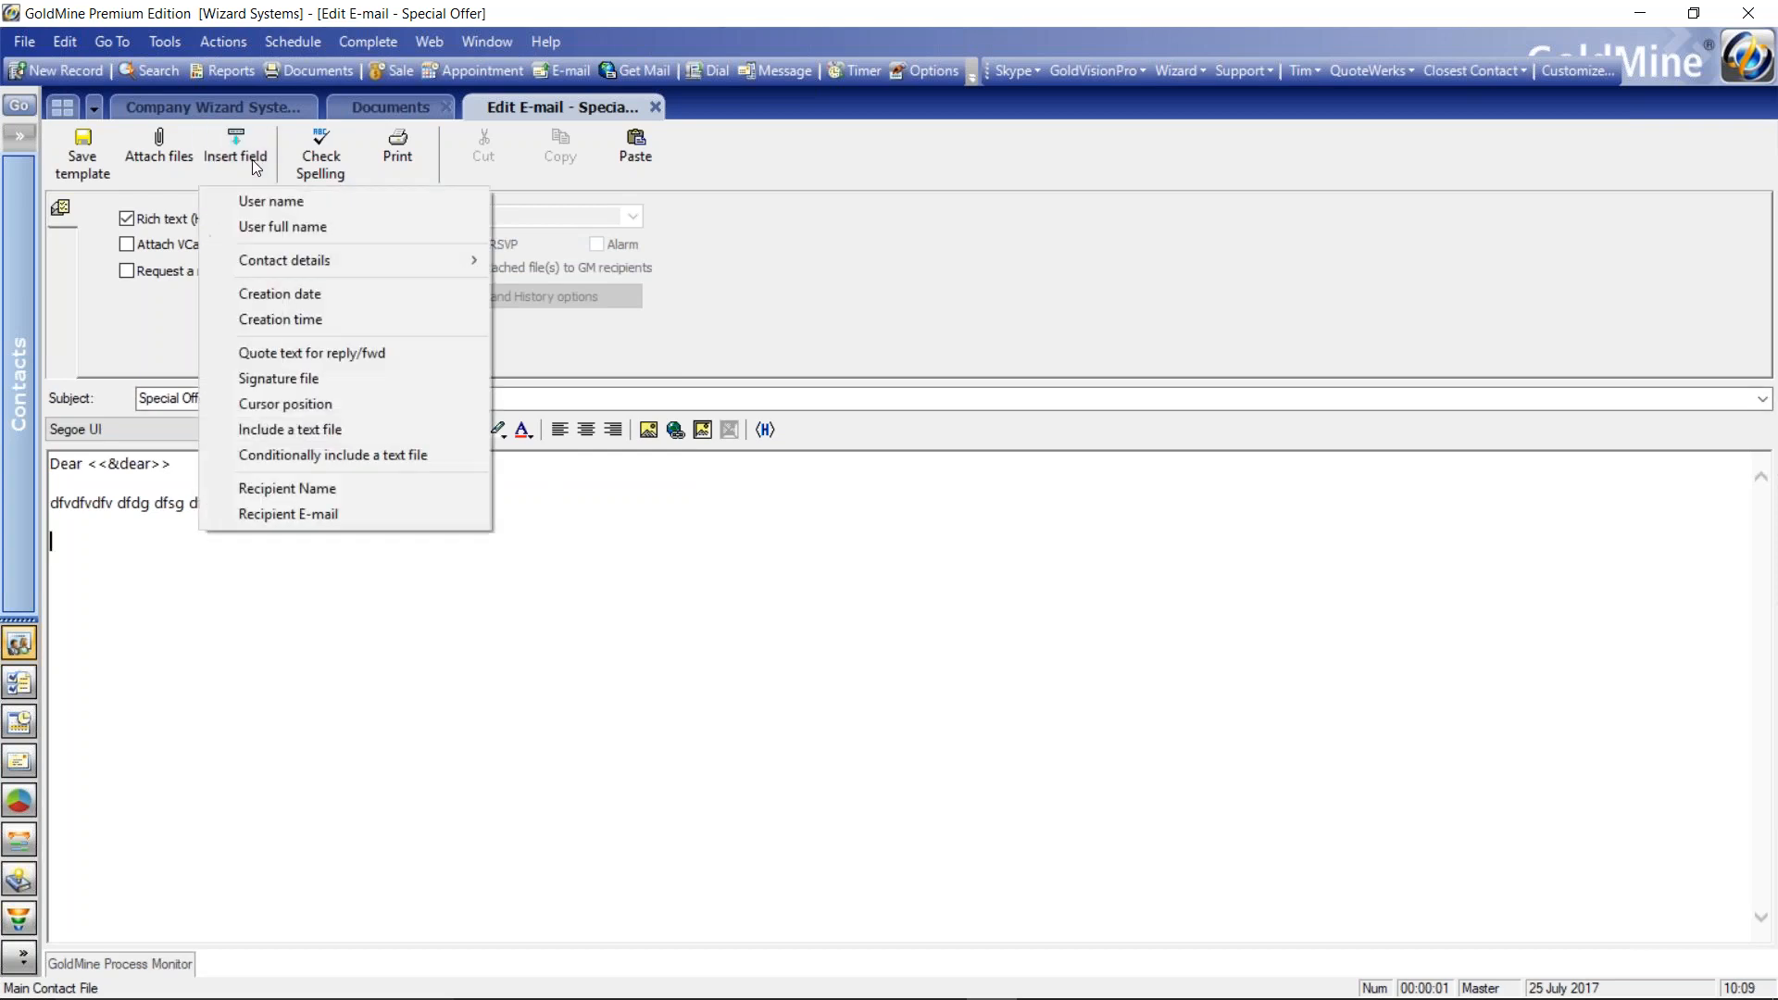
{"action": "left_click", "coordinate": [287, 375]}
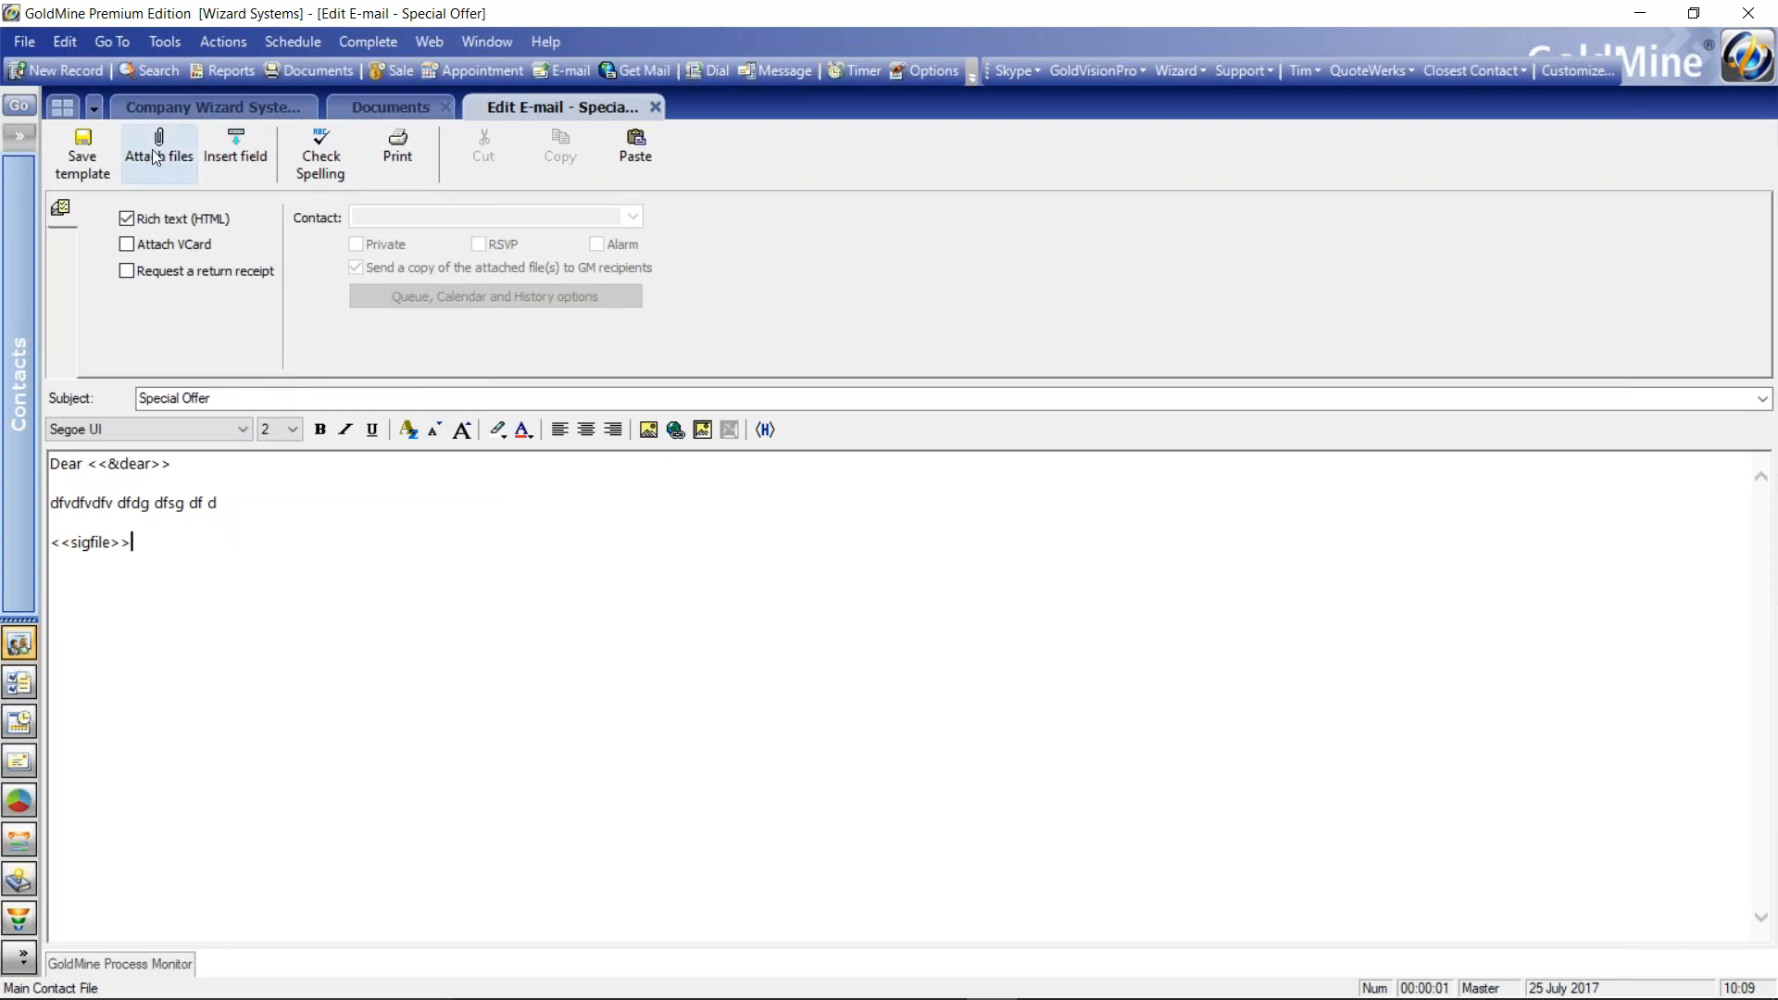
{"action": "left_click", "coordinate": [83, 155]}
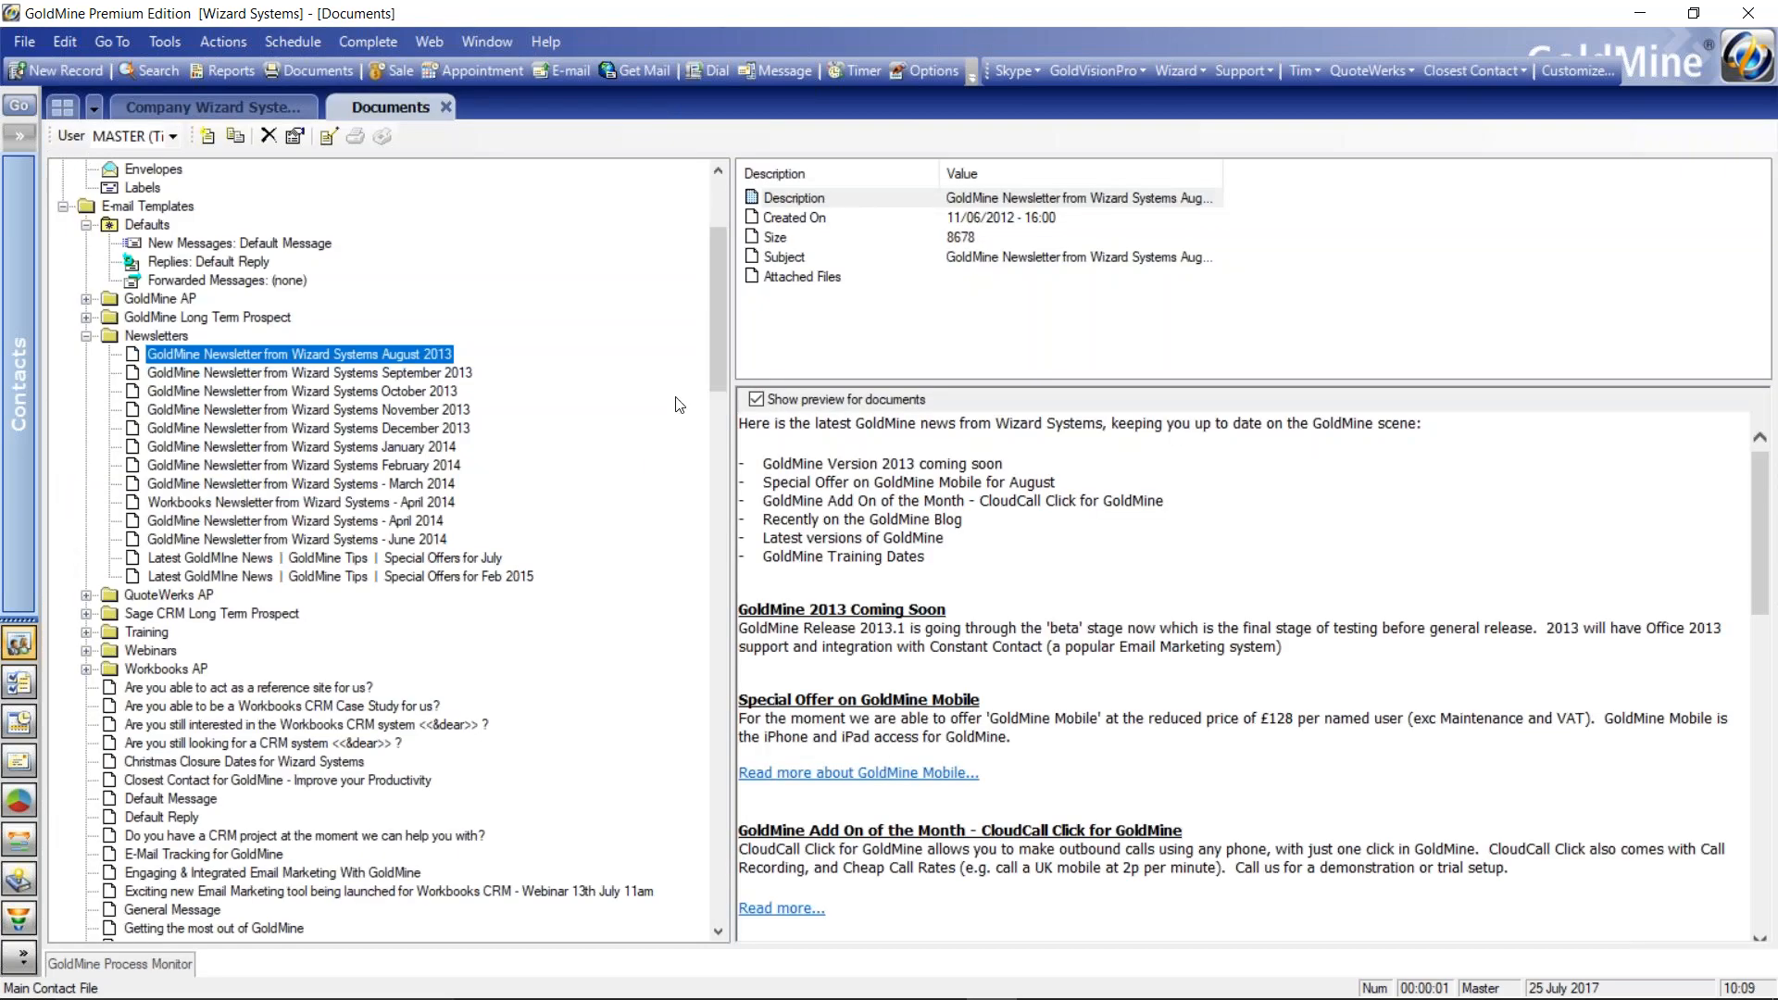
- Look further down the e-mail template list and switch to the GoldMine 101 Webinar slide show in PowerPoint
{"action": "left_click_drag", "start_coordinate": [720, 371], "coordinate": [668, 801]}
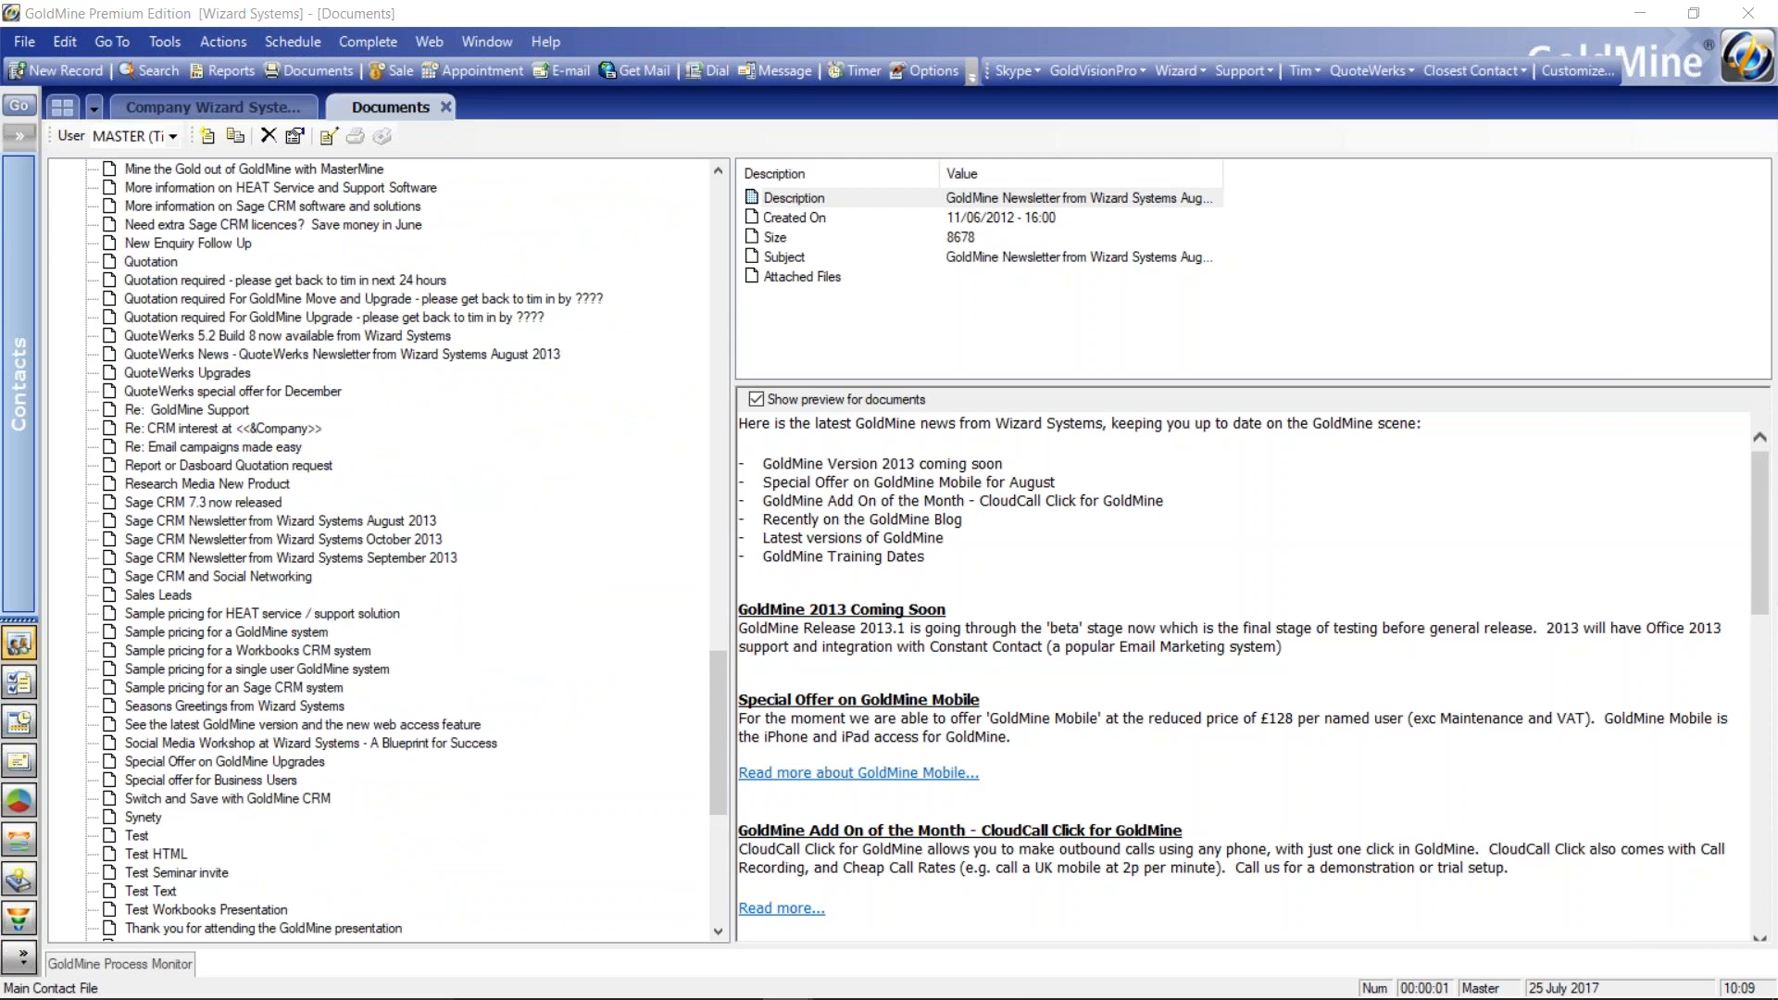
{"action": "key", "text": "alt+Tab"}
{"action": "key", "text": "Tab"}
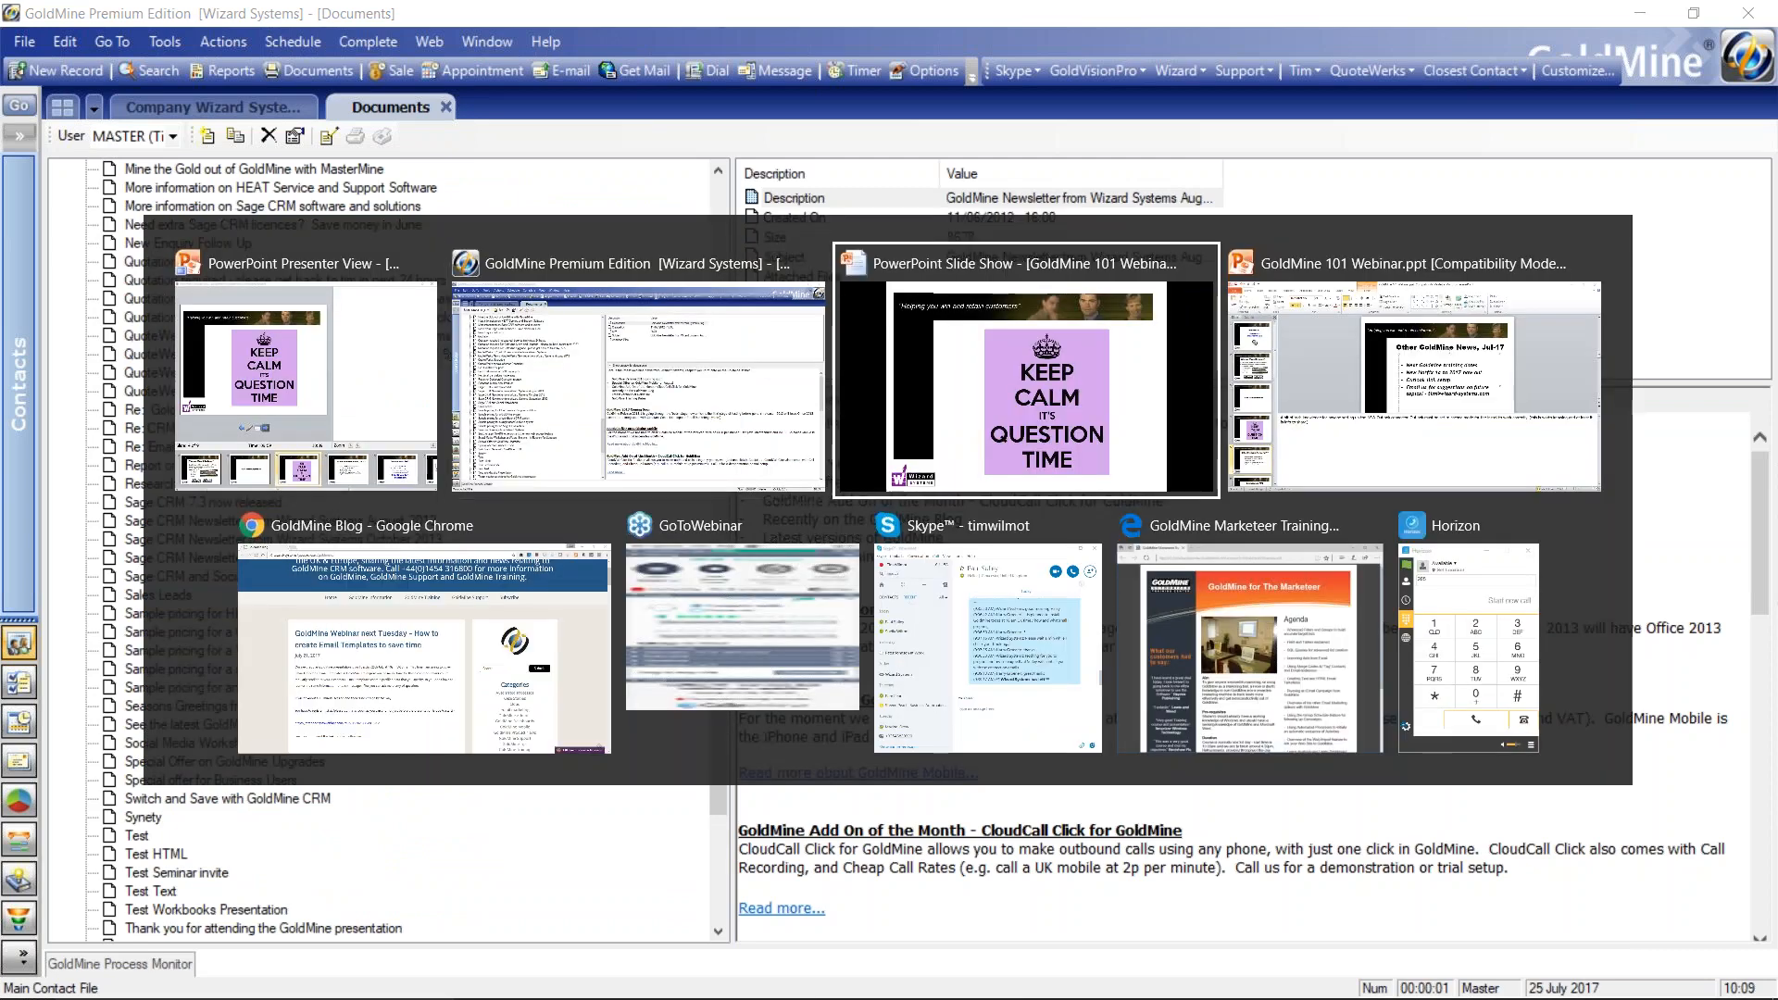